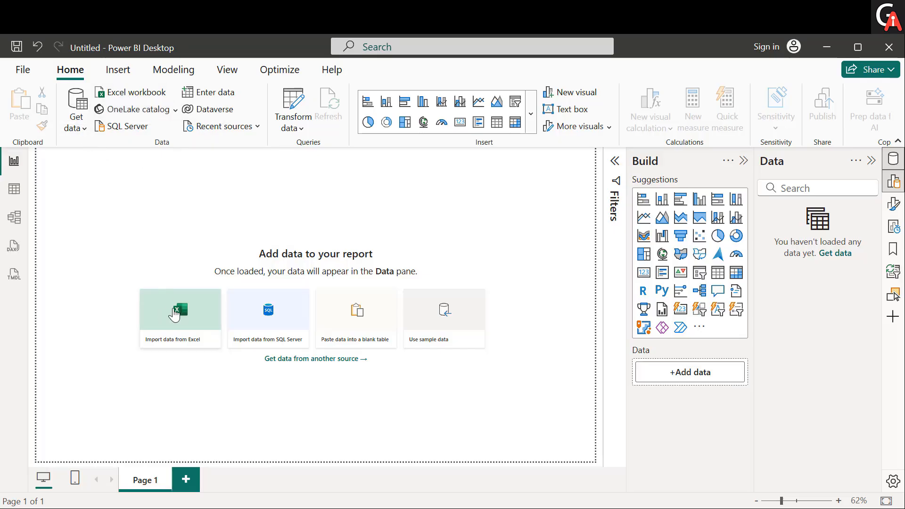
Step: Import the emp sheet from the Employee_Attendance Excel workbook and load it into the report
{"action": "left_click", "coordinate": [82, 129]}
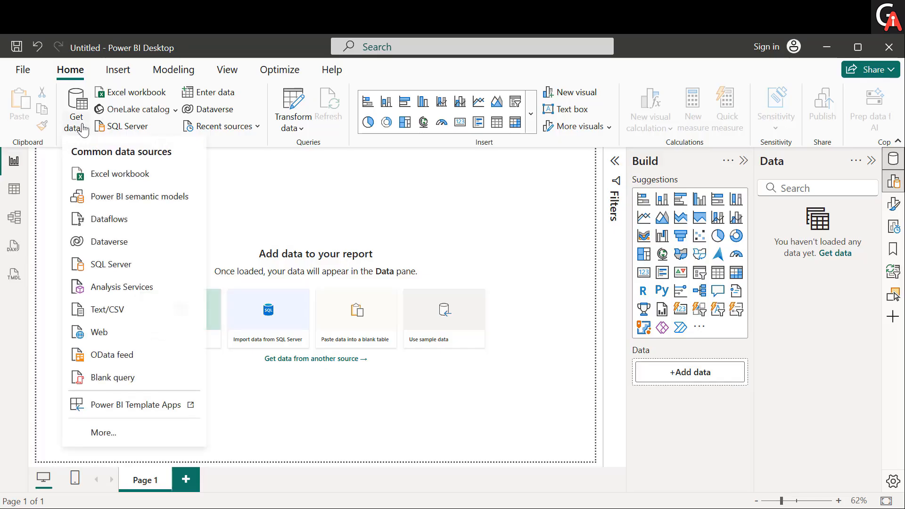
{"action": "left_click", "coordinate": [120, 176]}
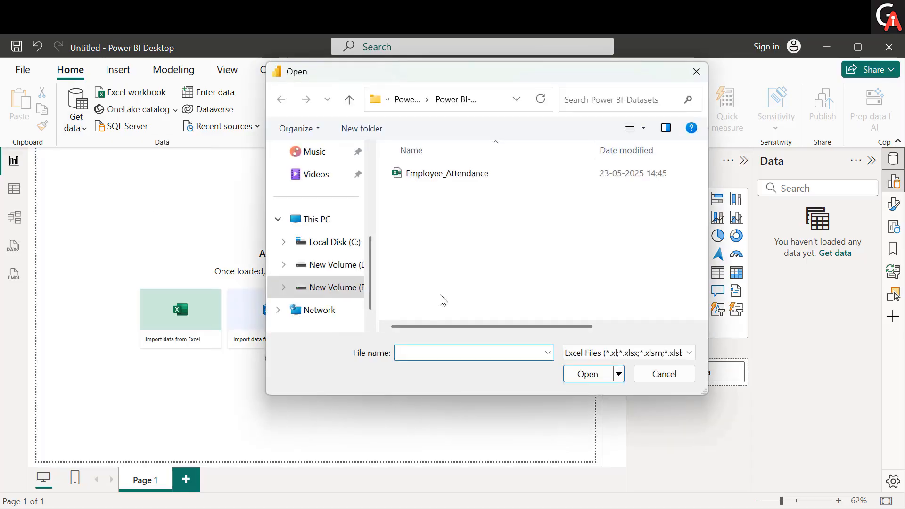
{"action": "left_click", "coordinate": [503, 176]}
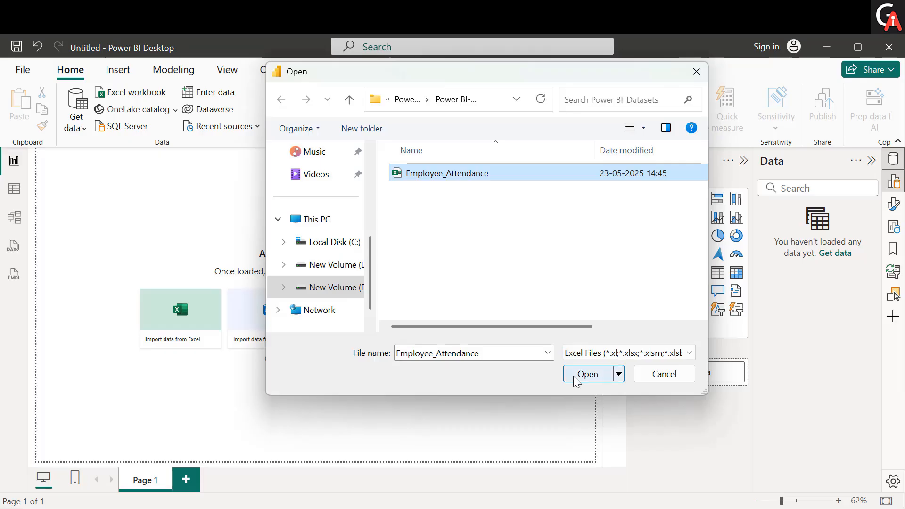
{"action": "left_click", "coordinate": [587, 374]}
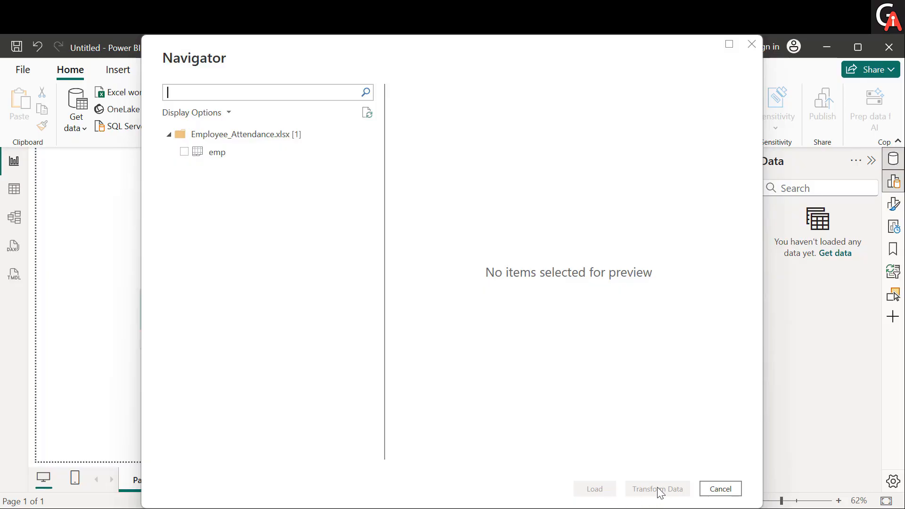
{"action": "left_click", "coordinate": [246, 161]}
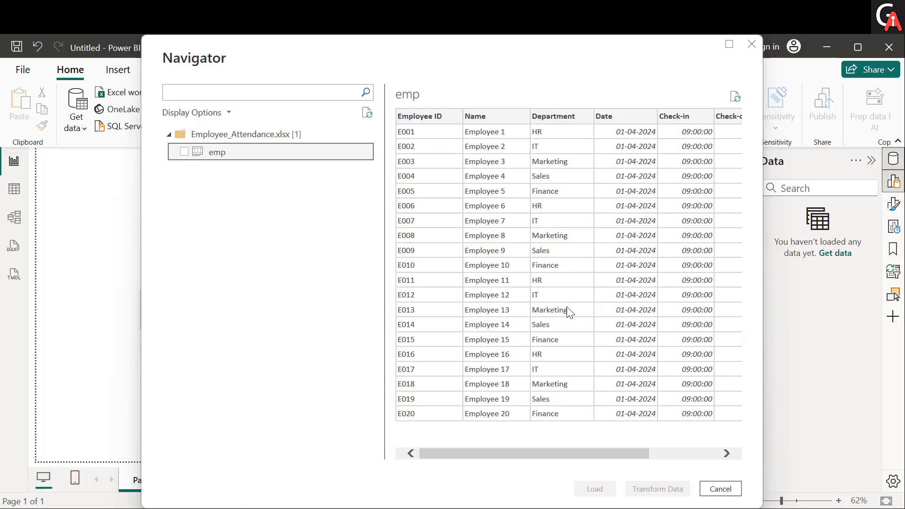
{"action": "scroll", "coordinate": [570, 311], "scroll_direction": "right", "scroll_amount": 3}
{"action": "scroll", "coordinate": [460, 193], "scroll_direction": "left", "scroll_amount": 3}
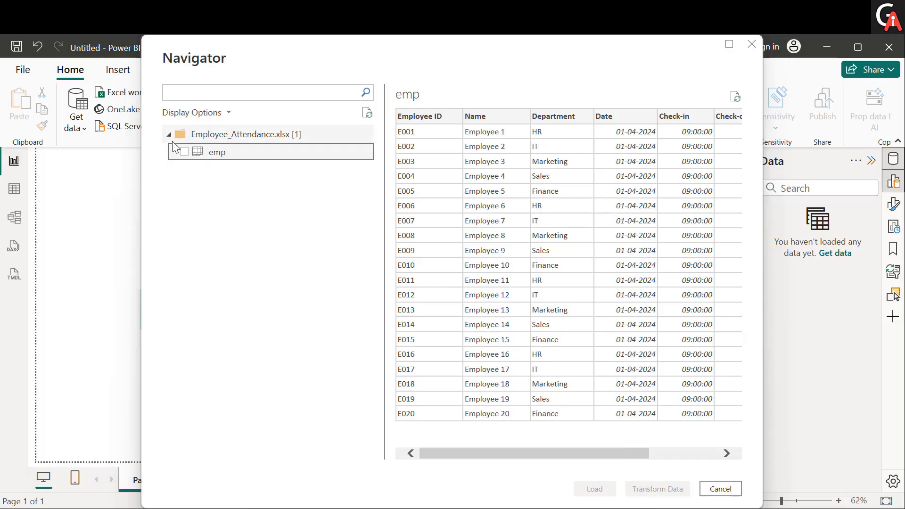
{"action": "left_click", "coordinate": [184, 152]}
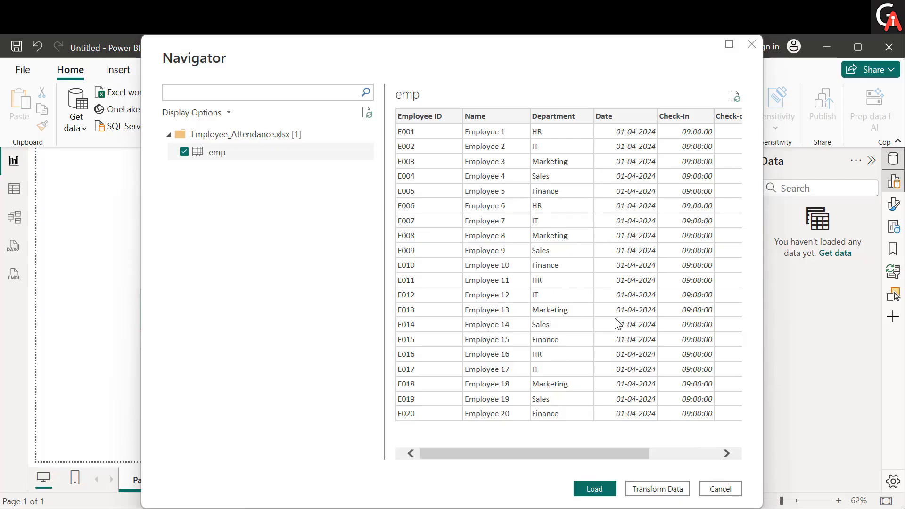
{"action": "left_click", "coordinate": [595, 490]}
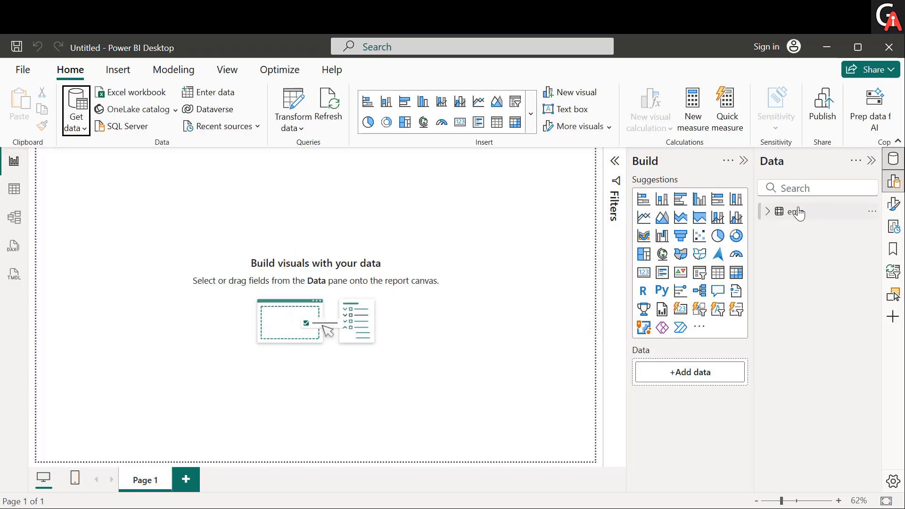
Step: Examine the emp table's fields and its rows in Table view, and return to the report canvas
{"action": "left_click", "coordinate": [768, 212]}
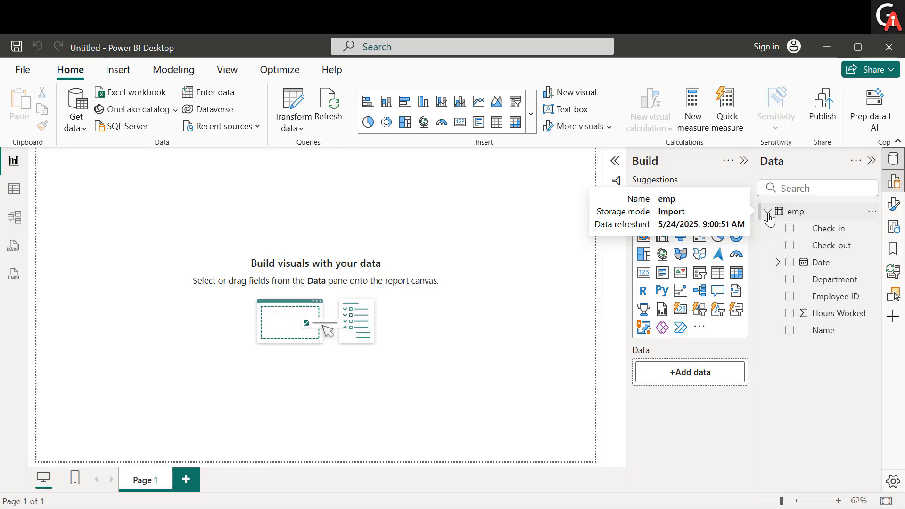
{"action": "left_click", "coordinate": [827, 215]}
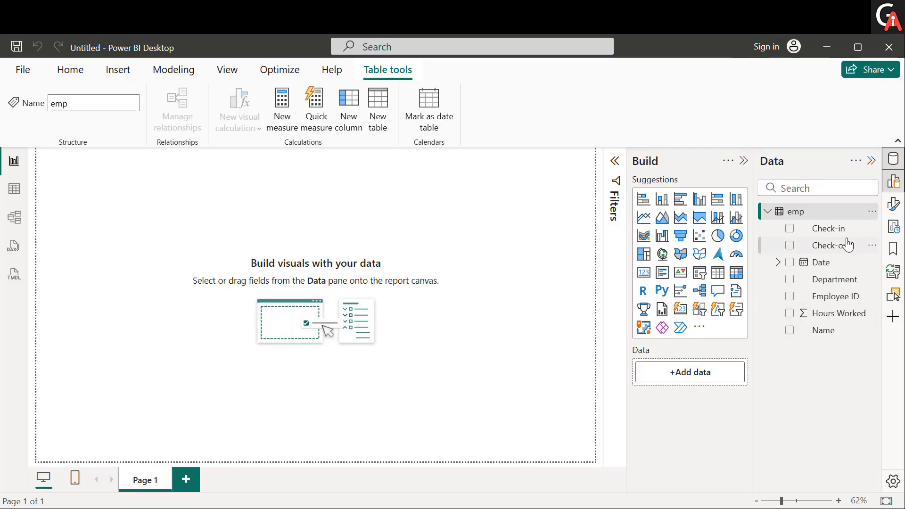
{"action": "mouse_move", "coordinate": [830, 216]}
{"action": "left_click", "coordinate": [14, 190]}
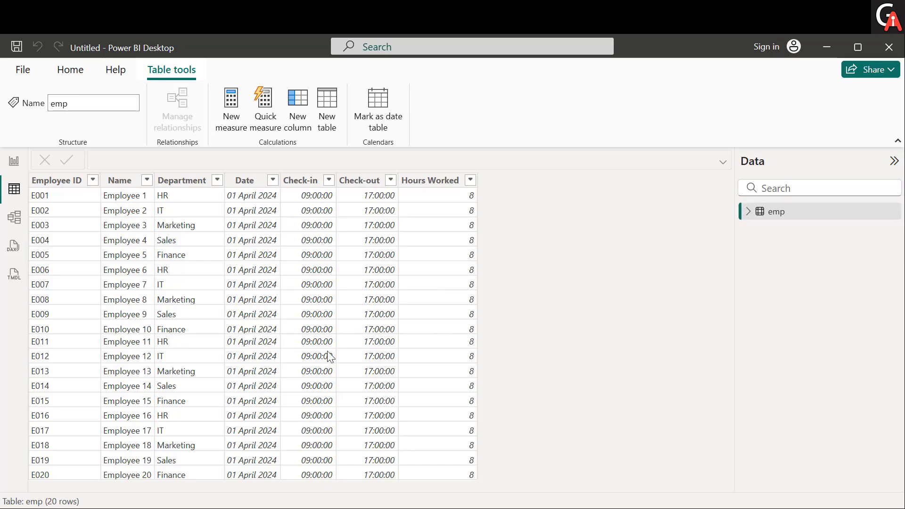
{"action": "left_click", "coordinate": [16, 169]}
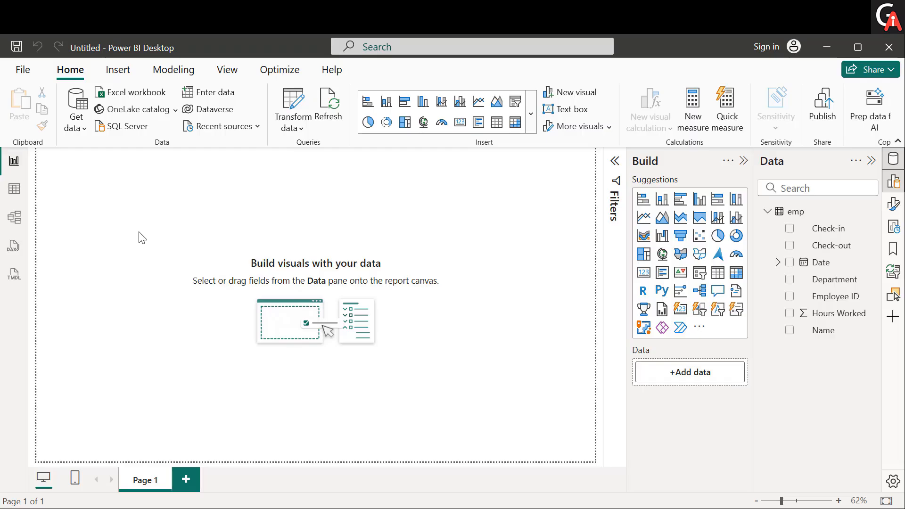
Step: Import the Orders CSV file with data type detection based on the entire dataset and load it
{"action": "left_click", "coordinate": [86, 135]}
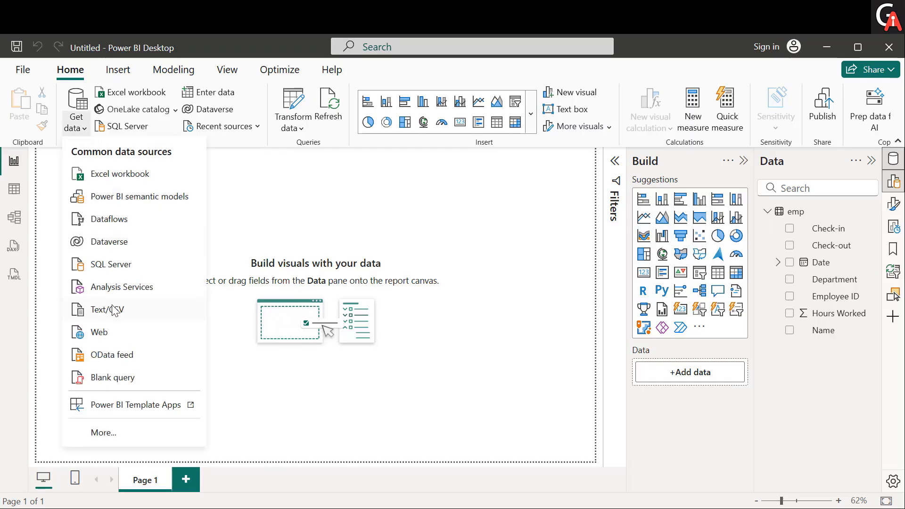
{"action": "left_click", "coordinate": [113, 311]}
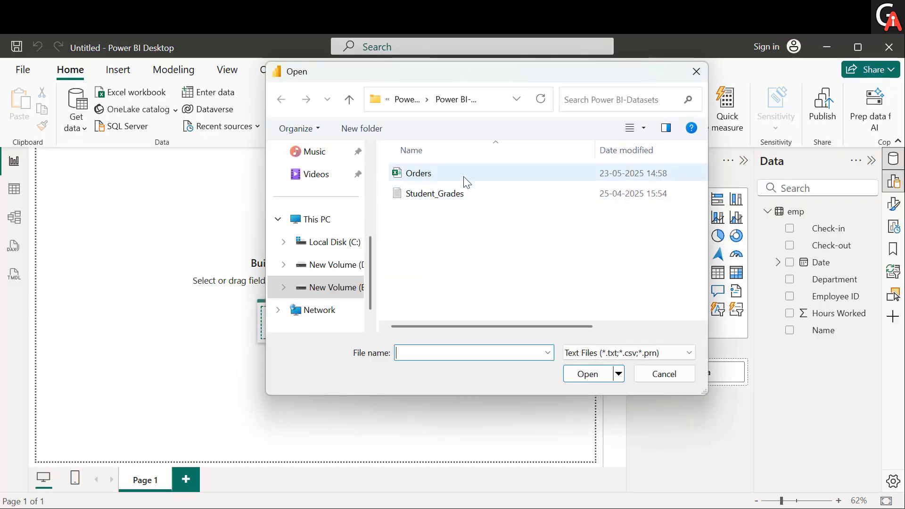
{"action": "left_click", "coordinate": [465, 181]}
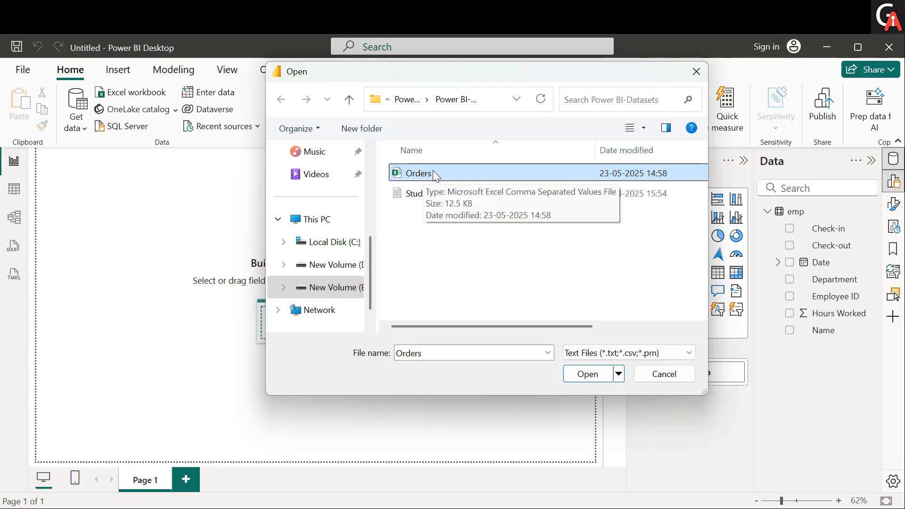
{"action": "left_click", "coordinate": [577, 375]}
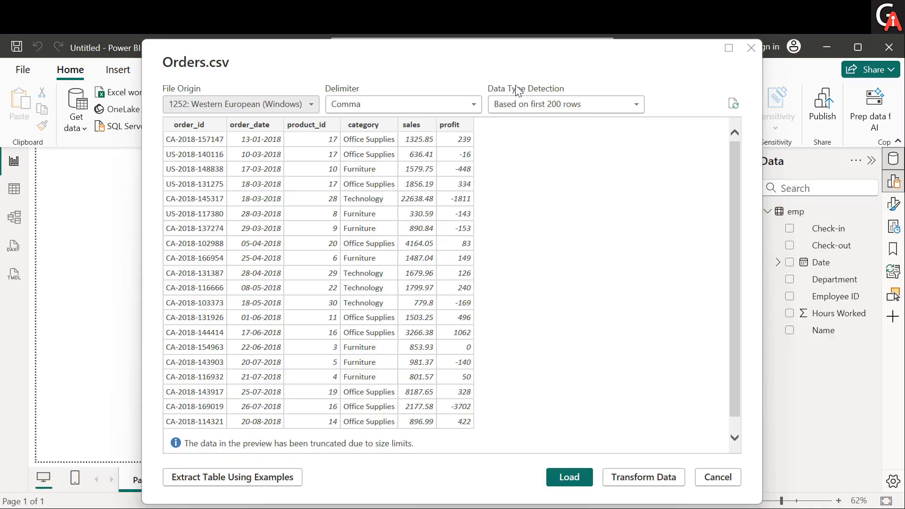
{"action": "left_click", "coordinate": [605, 109]}
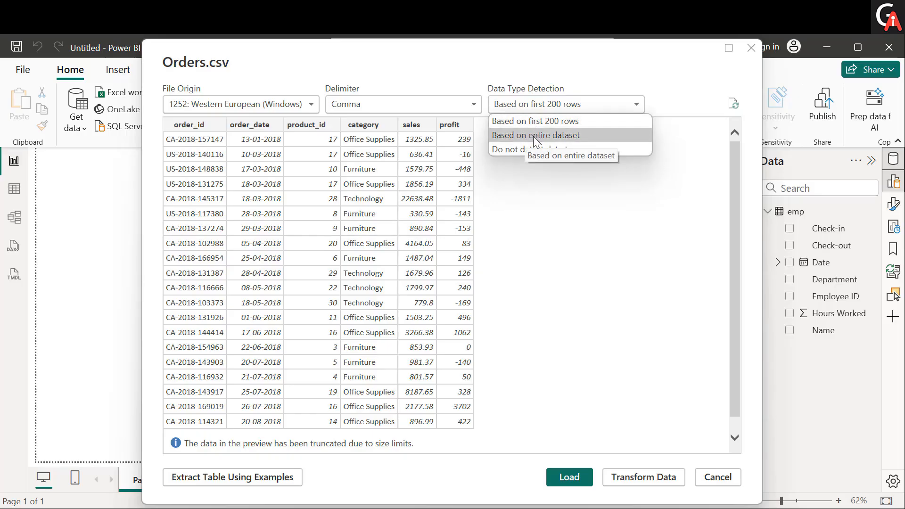
{"action": "left_click", "coordinate": [533, 135]}
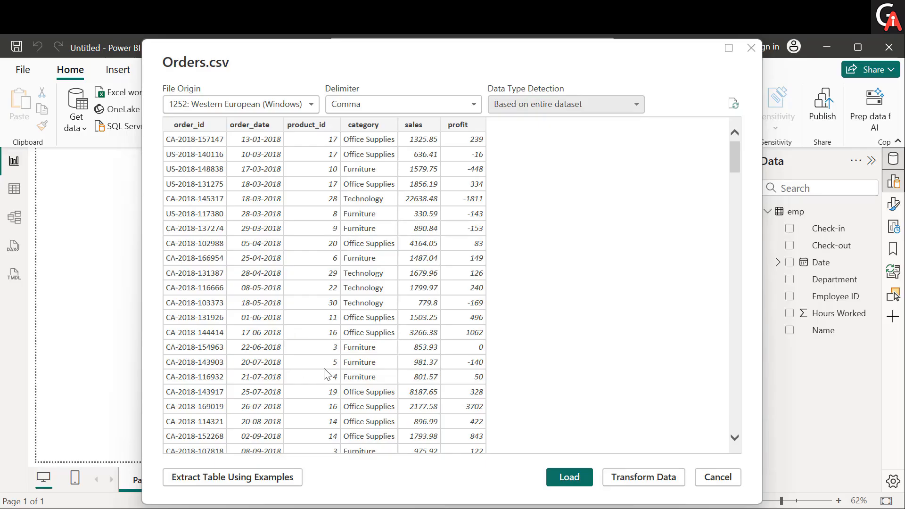
{"action": "left_click", "coordinate": [583, 479]}
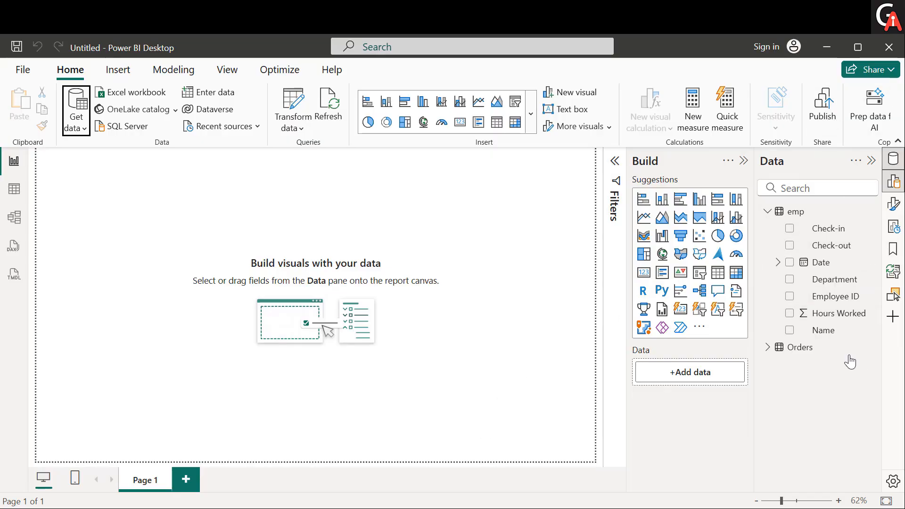
Step: Examine the Orders table's fields and its rows in Table view, and return to the report canvas
{"action": "left_click", "coordinate": [768, 347]}
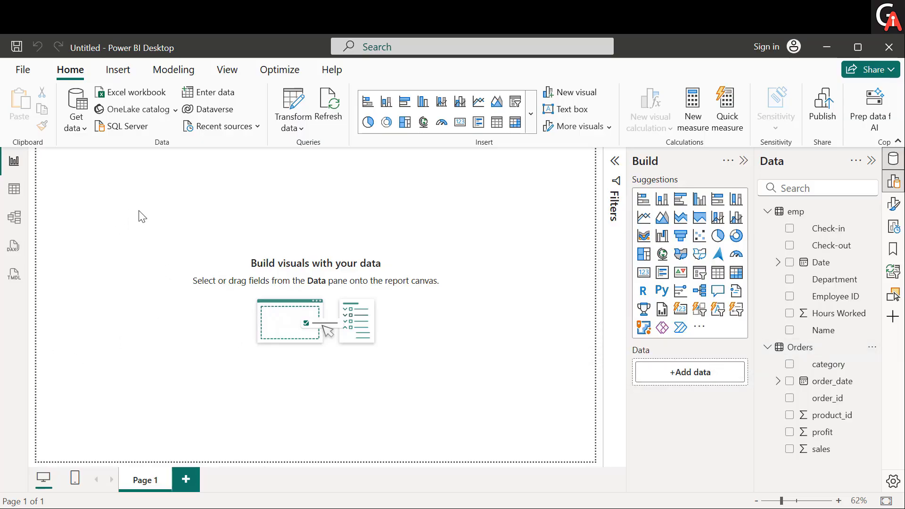
{"action": "left_click", "coordinate": [14, 192]}
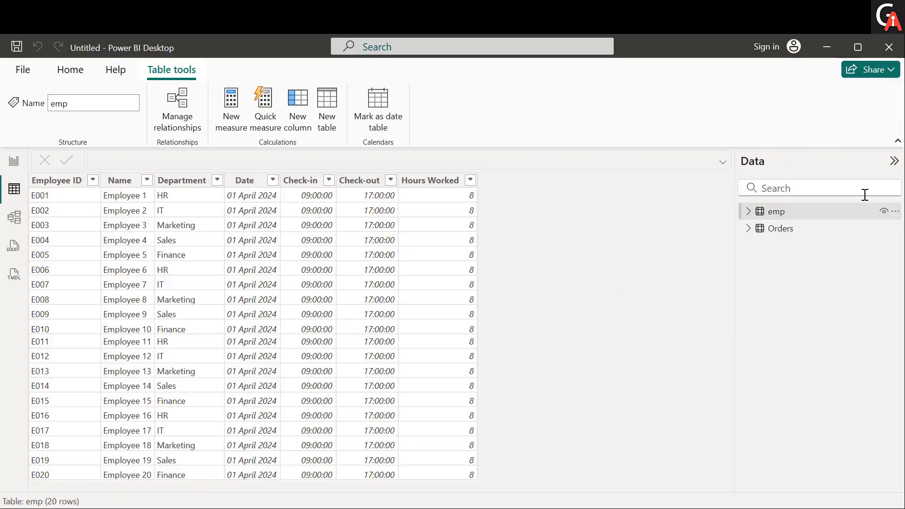
{"action": "left_click", "coordinate": [809, 235]}
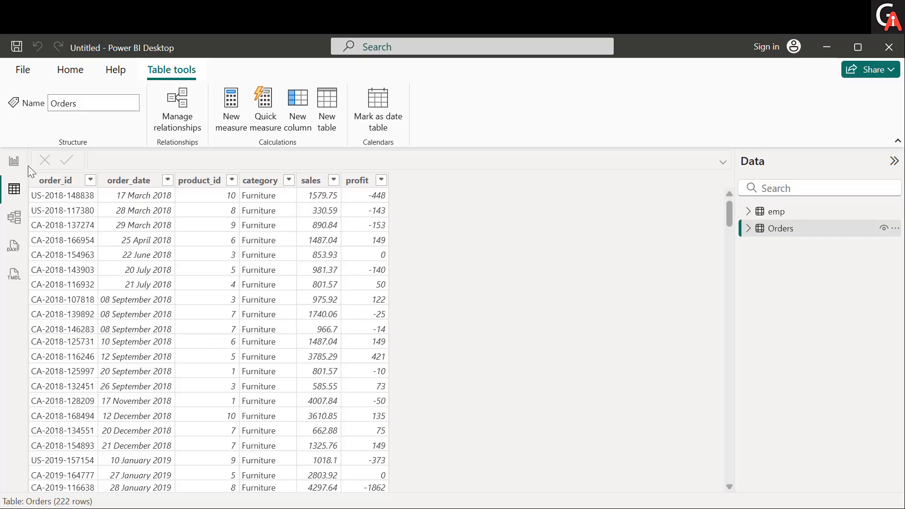
{"action": "left_click", "coordinate": [14, 161]}
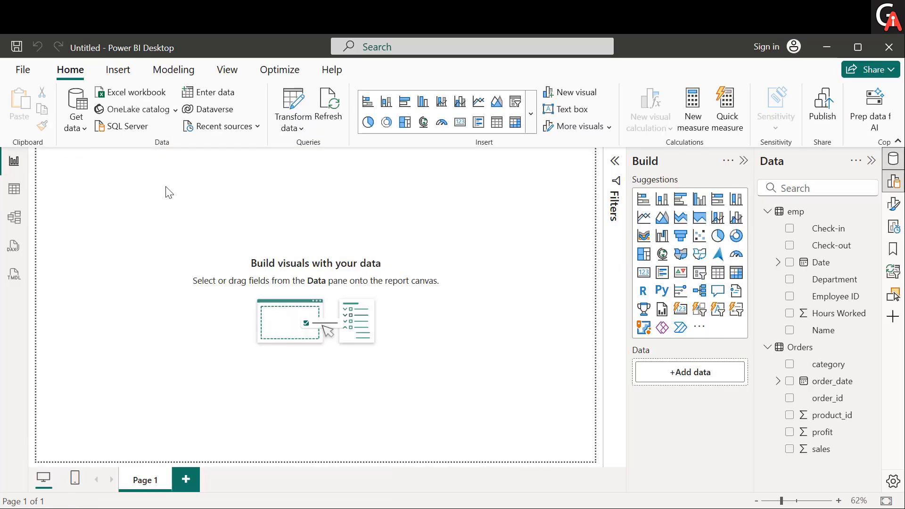
Step: Import the Student_Grades text file with data type detection based on the entire dataset and load it
{"action": "left_click", "coordinate": [84, 130]}
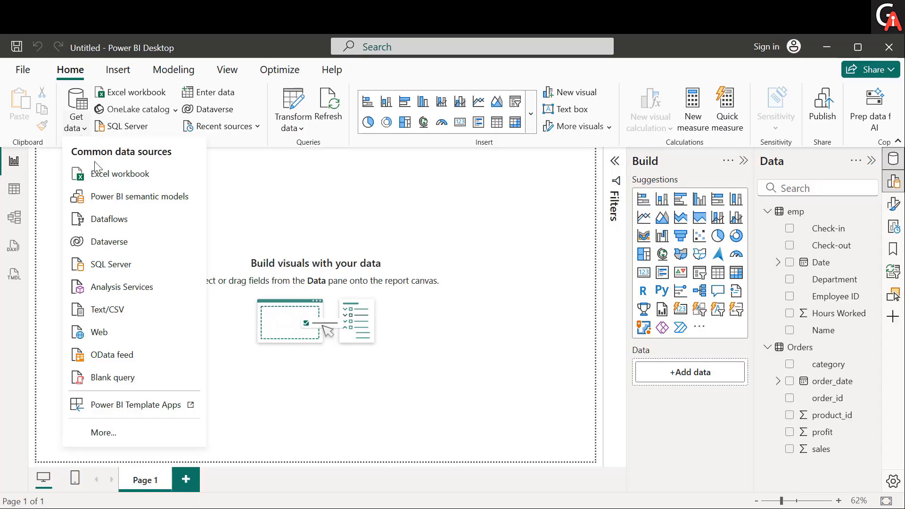
{"action": "left_click", "coordinate": [112, 316]}
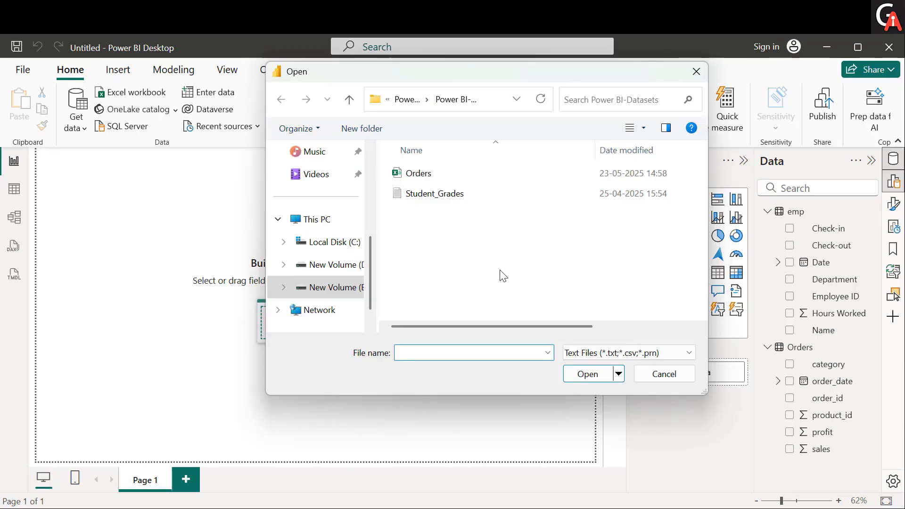
{"action": "left_click", "coordinate": [461, 202]}
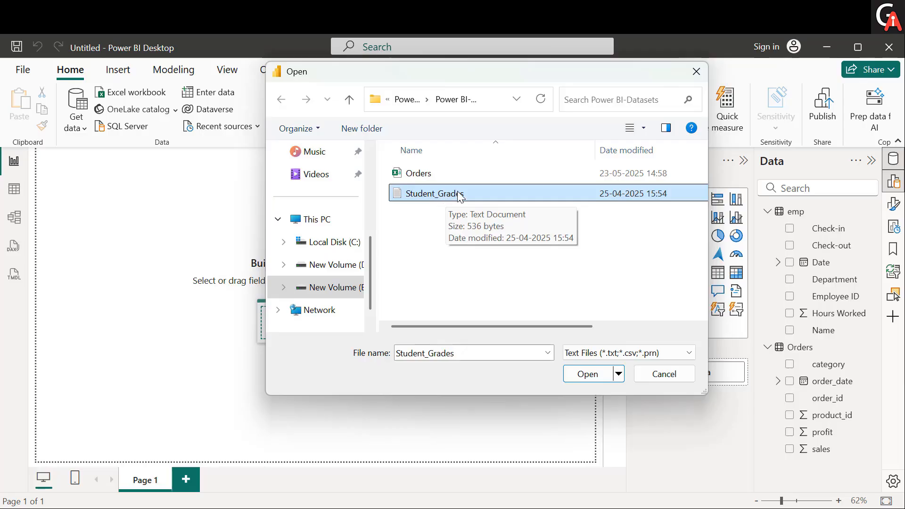
{"action": "left_click", "coordinate": [591, 375]}
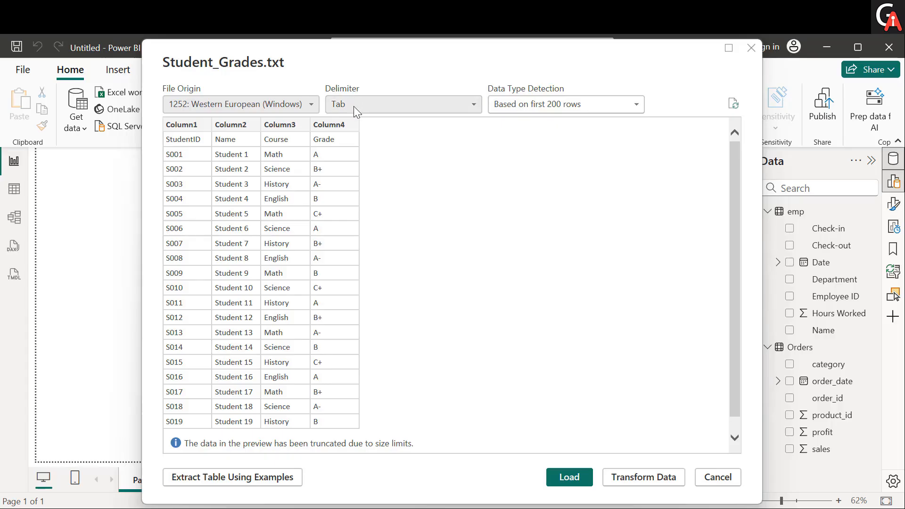
{"action": "left_click", "coordinate": [538, 109]}
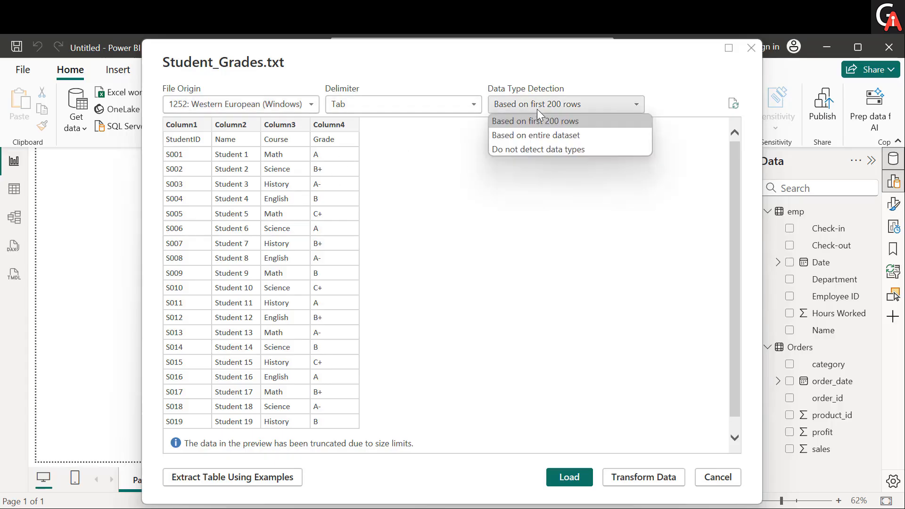
{"action": "left_click", "coordinate": [537, 135]}
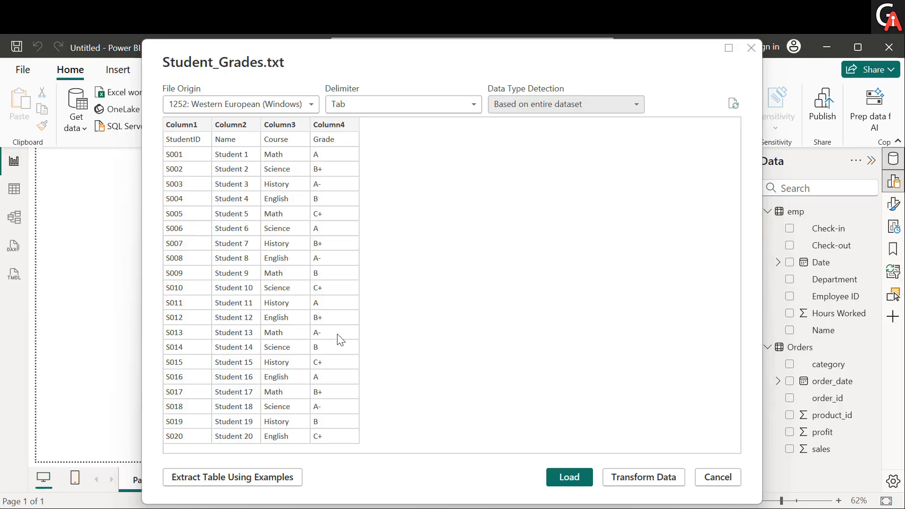
{"action": "left_click", "coordinate": [557, 479]}
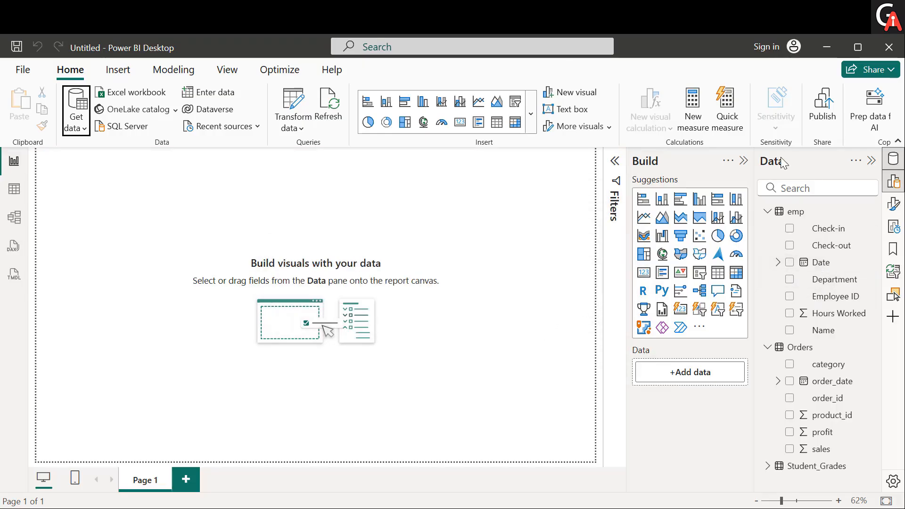
Step: Examine the Student_Grades table's columns and its rows in Table view, and return to the report canvas
{"action": "left_click", "coordinate": [768, 466]}
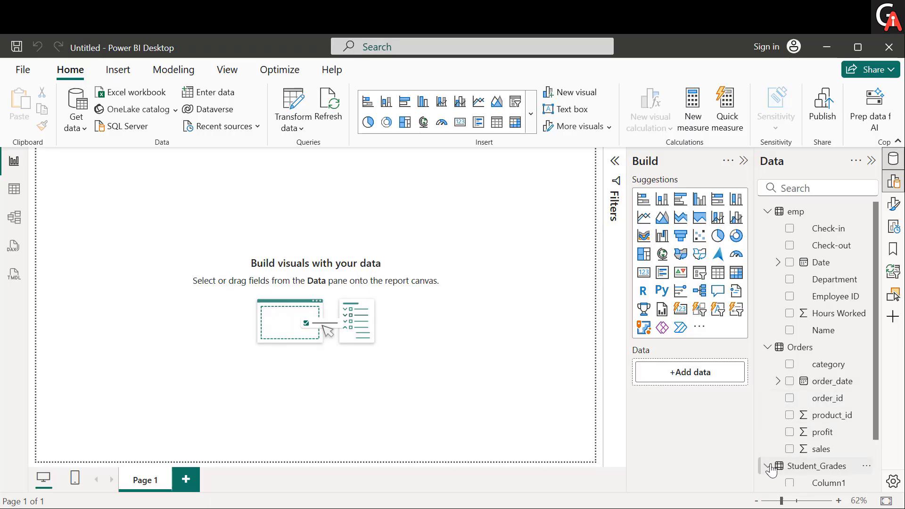
{"action": "scroll", "coordinate": [801, 464], "scroll_direction": "down", "scroll_amount": 2}
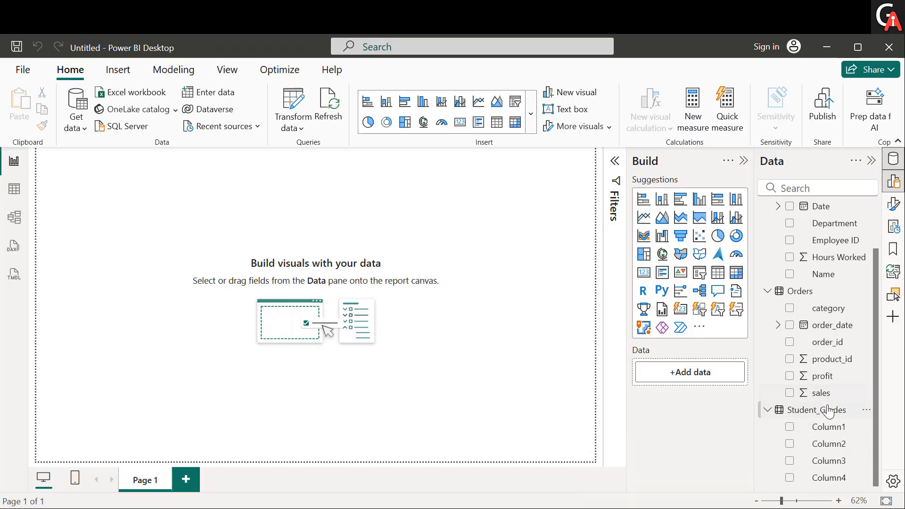
{"action": "mouse_move", "coordinate": [825, 413]}
{"action": "left_click", "coordinate": [18, 194]}
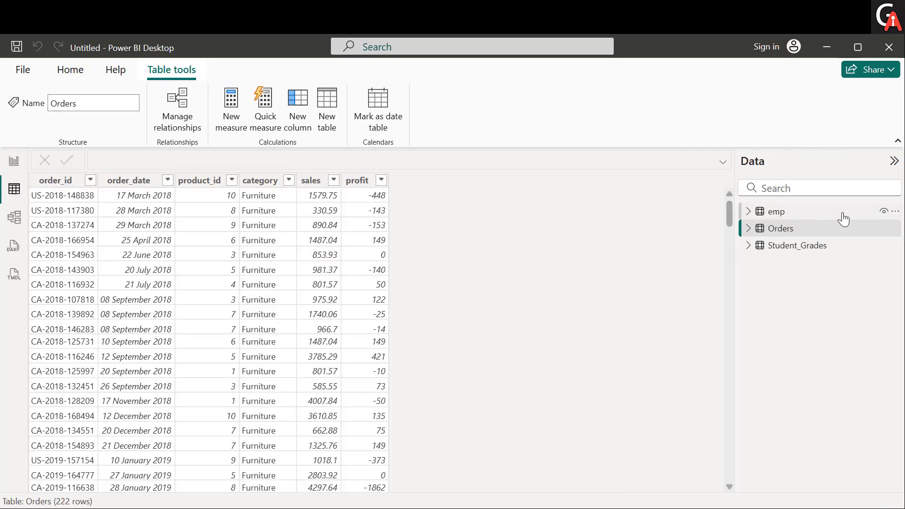
{"action": "left_click", "coordinate": [807, 244]}
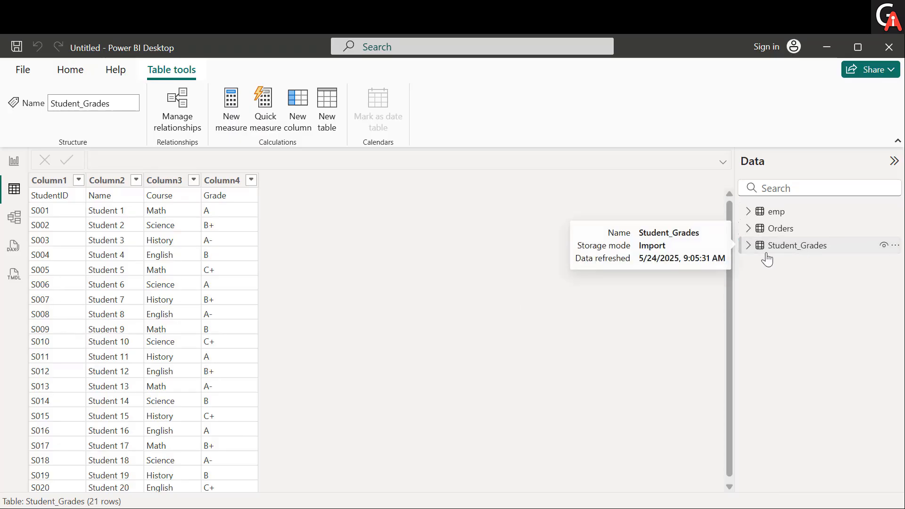
{"action": "left_click", "coordinate": [10, 161]}
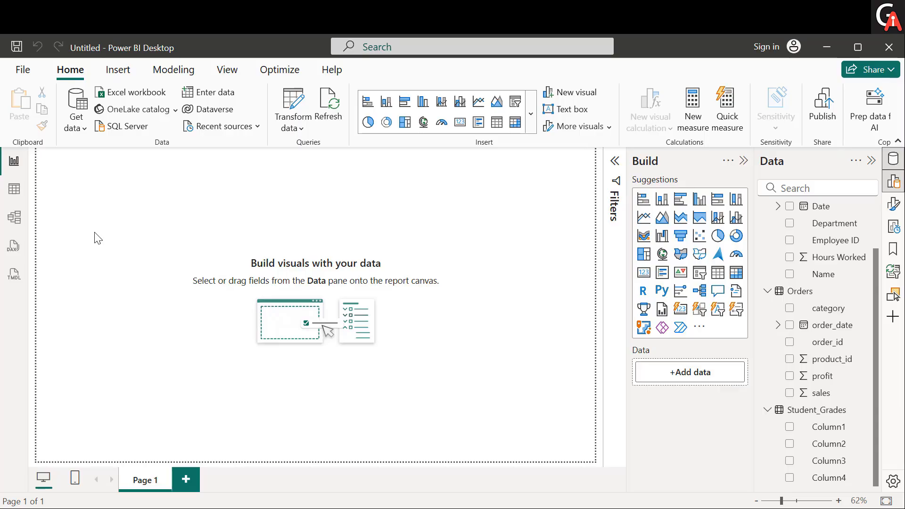
Step: Connect to the sample-tables PDF file as a new data source
{"action": "left_click", "coordinate": [83, 135]}
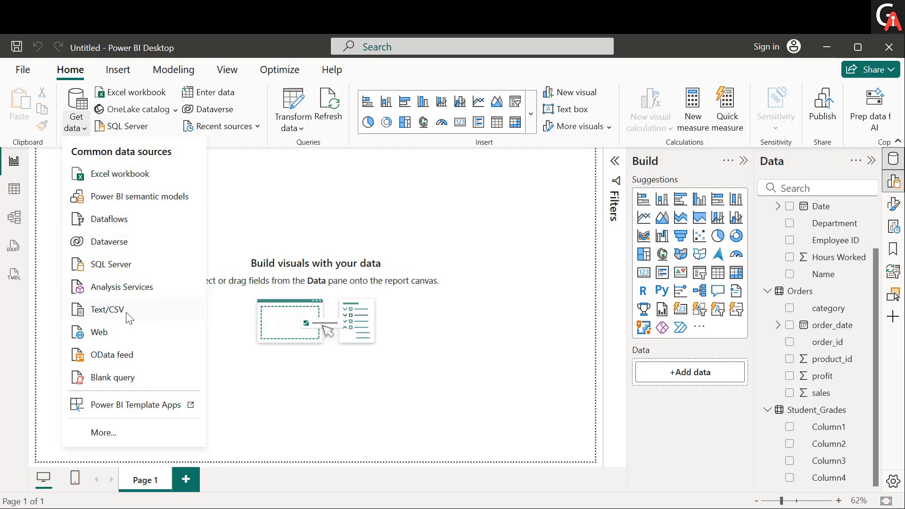
{"action": "left_click", "coordinate": [118, 434]}
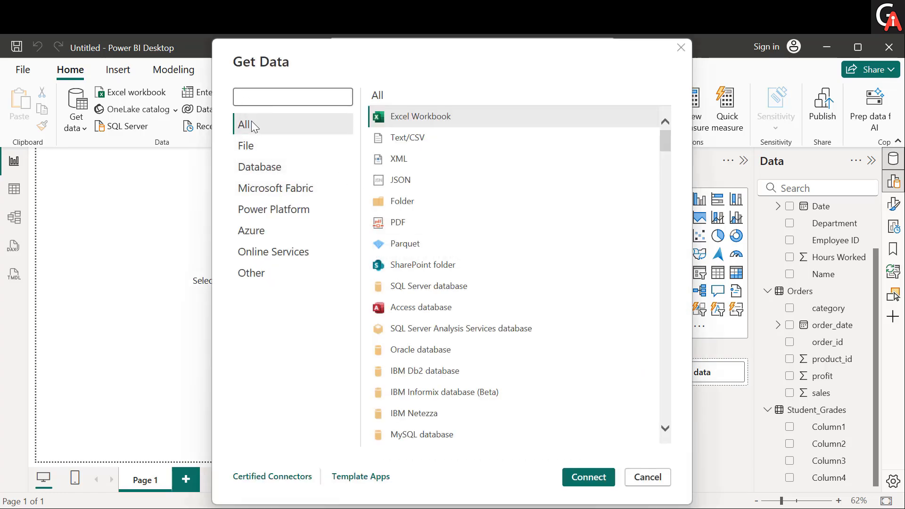
{"action": "left_click", "coordinate": [402, 223]}
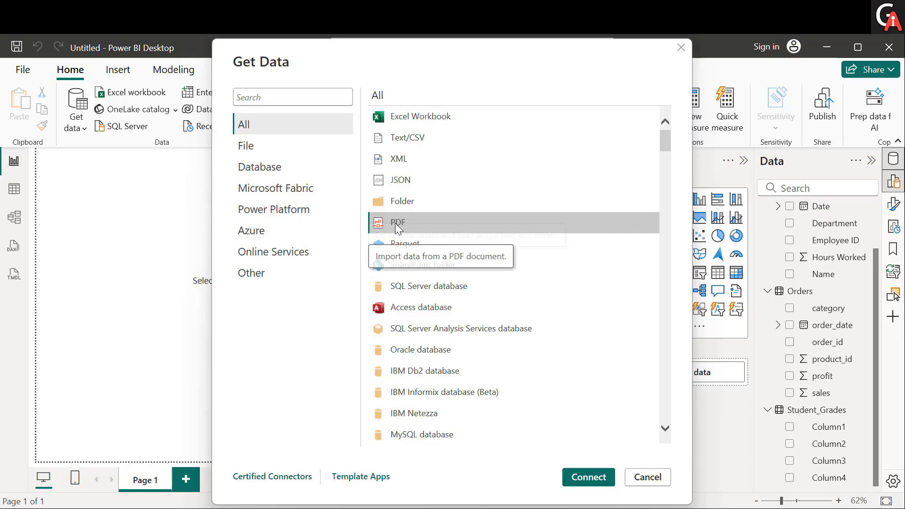
{"action": "left_click", "coordinate": [575, 476]}
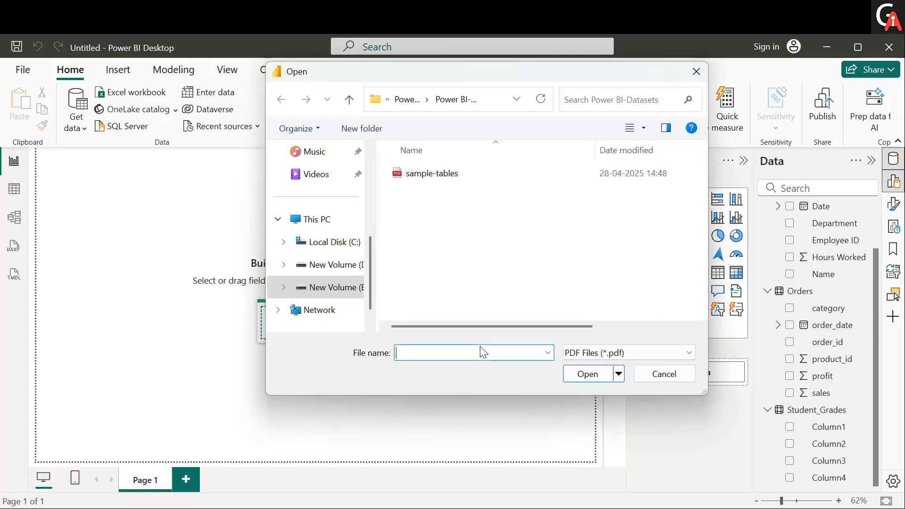
{"action": "left_click", "coordinate": [470, 174]}
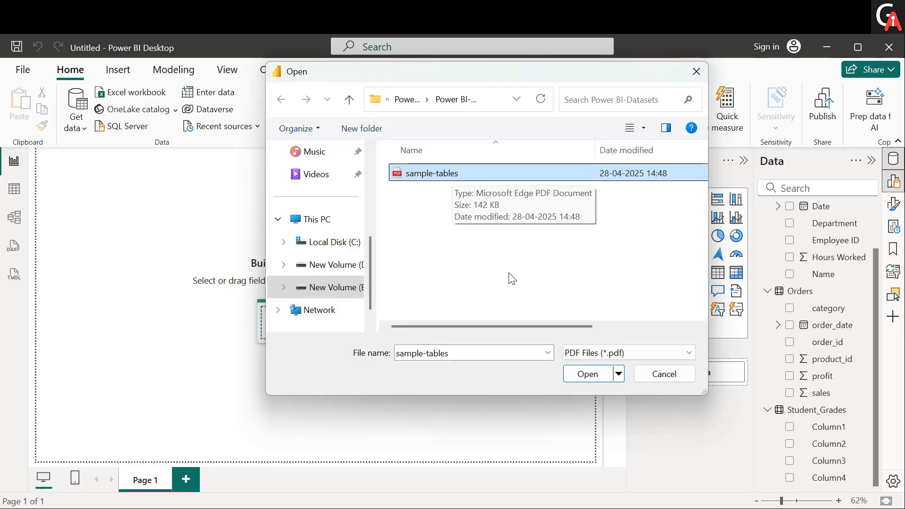
{"action": "left_click", "coordinate": [587, 375]}
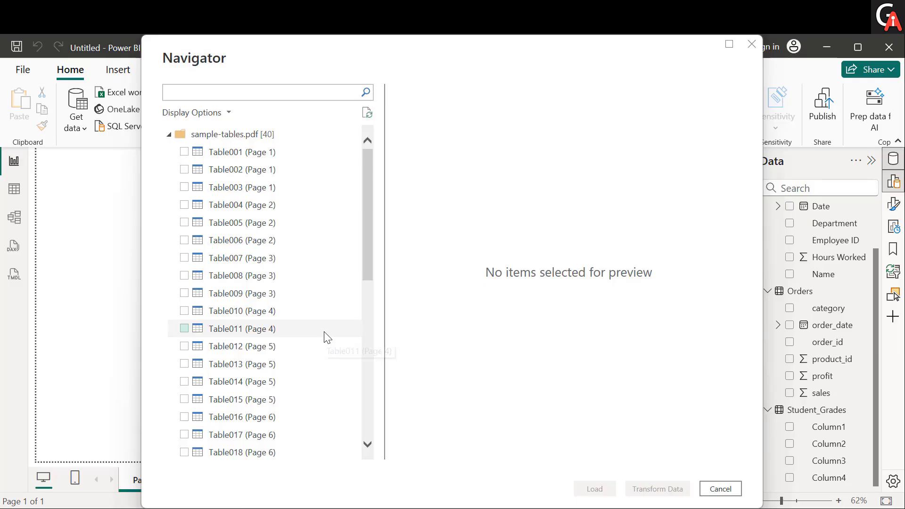
Step: Preview several of the tables detected in sample-tables.pdf, including Table001, Table002, Table003 and Table014
{"action": "left_click", "coordinate": [281, 157]}
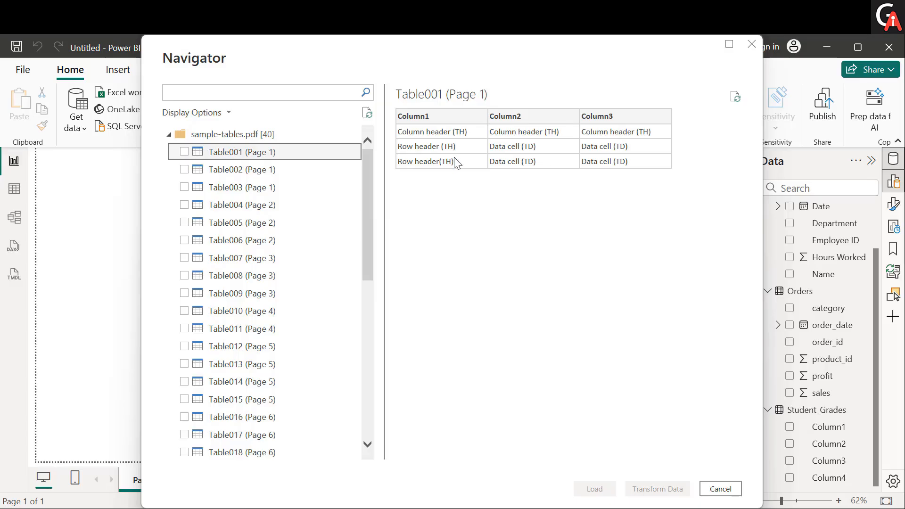
{"action": "left_click", "coordinate": [248, 173]}
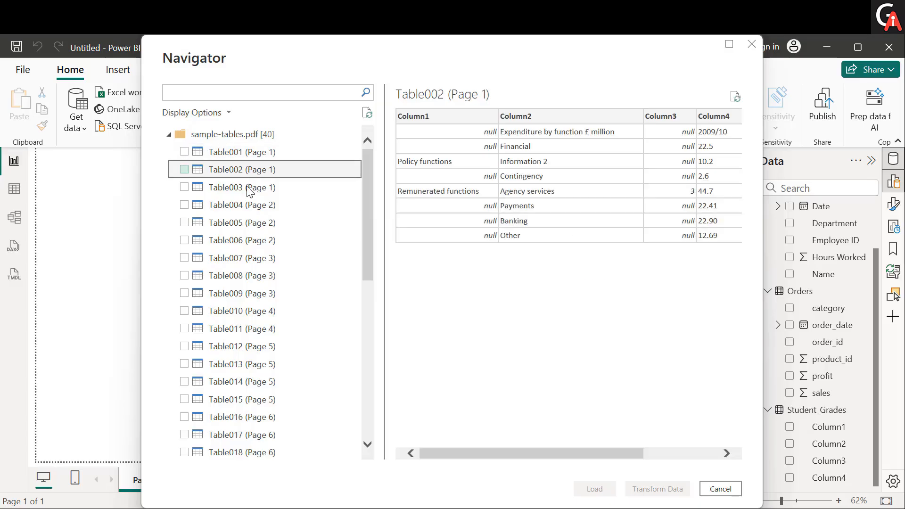
{"action": "left_click", "coordinate": [248, 189]}
{"action": "scroll", "coordinate": [256, 239], "scroll_direction": "down", "scroll_amount": 5}
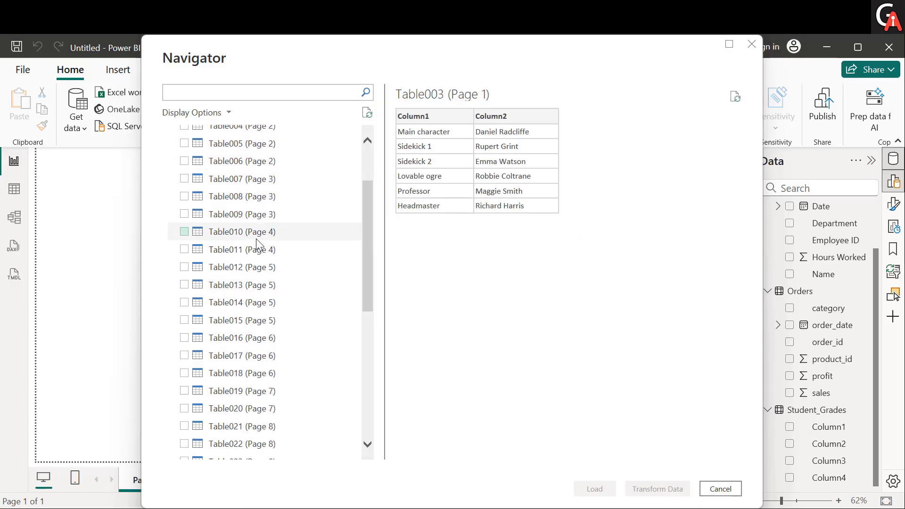
{"action": "scroll", "coordinate": [258, 240], "scroll_direction": "down", "scroll_amount": 2}
{"action": "scroll", "coordinate": [258, 239], "scroll_direction": "up", "scroll_amount": 5}
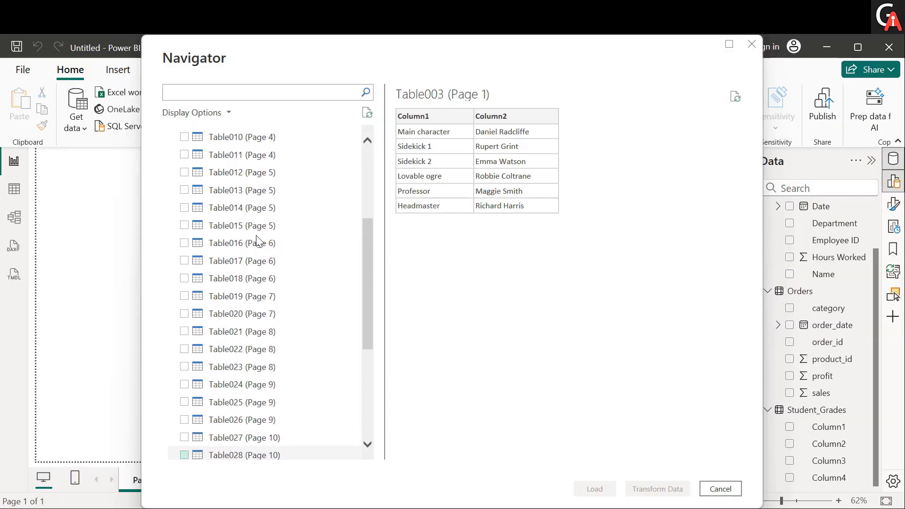
{"action": "left_click", "coordinate": [256, 236]}
{"action": "scroll", "coordinate": [259, 212], "scroll_direction": "up", "scroll_amount": 3}
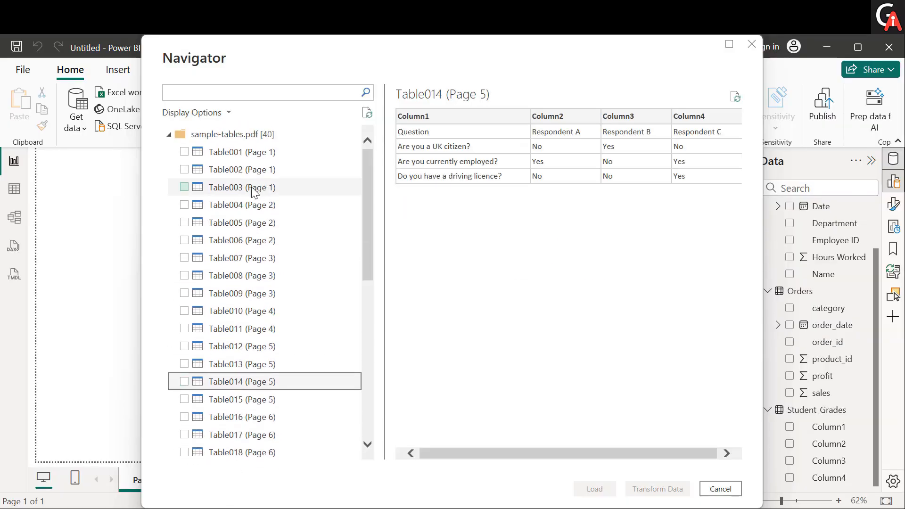
Step: Select Table003 (Page 1) from the PDF and load it into the report
{"action": "left_click", "coordinate": [264, 187]}
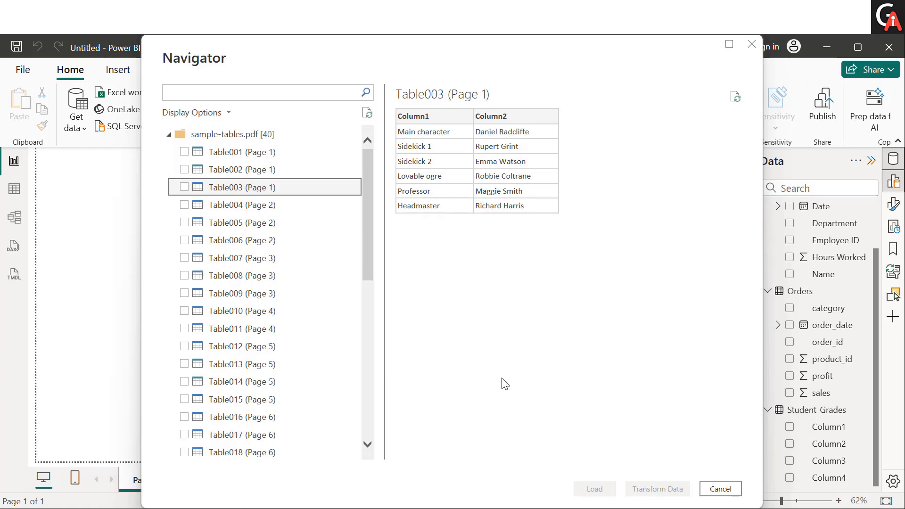
{"action": "left_click", "coordinate": [185, 187]}
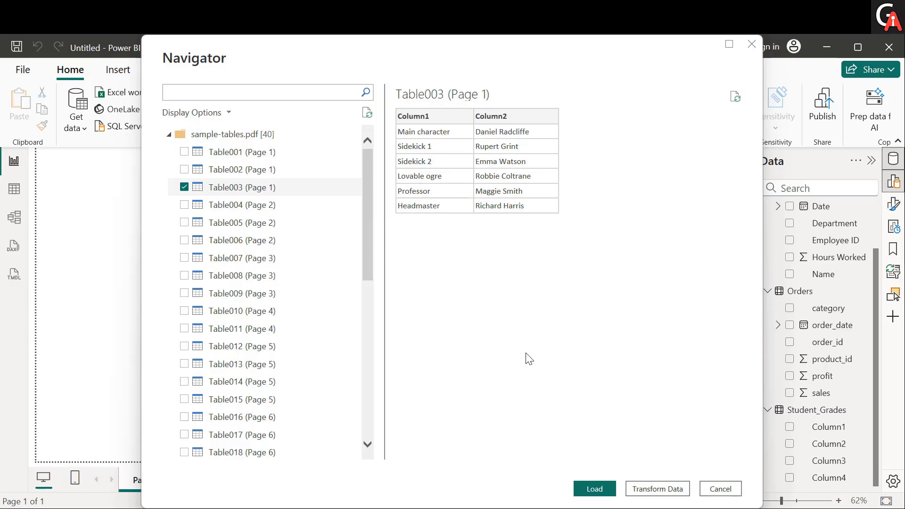
{"action": "left_click", "coordinate": [589, 489]}
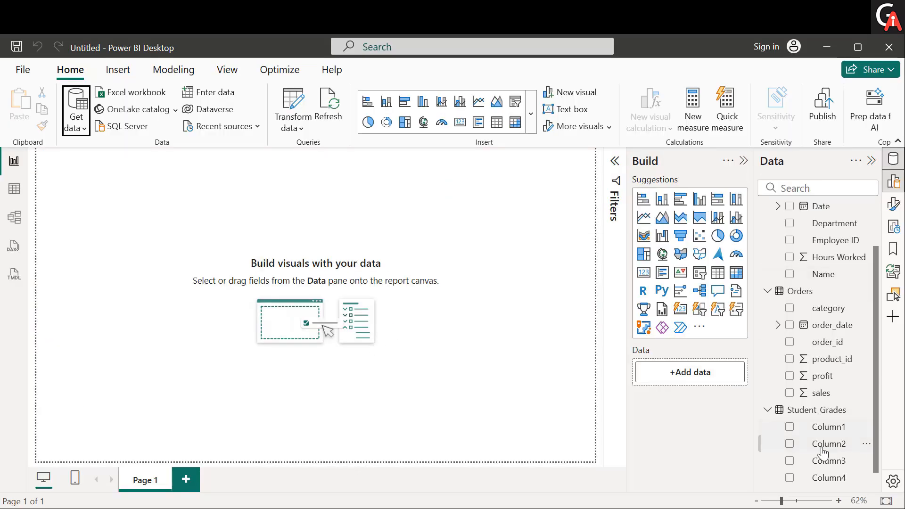
Step: Expand Table003 (Page 1) to show its columns and collapse the Student_Grades, Orders and emp tables
{"action": "scroll", "coordinate": [801, 460], "scroll_direction": "down", "scroll_amount": 2}
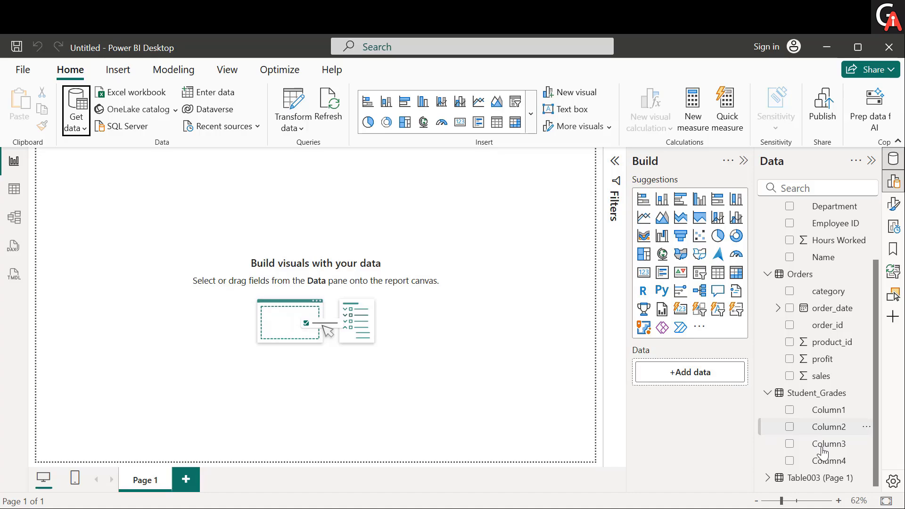
{"action": "left_click", "coordinate": [768, 478]}
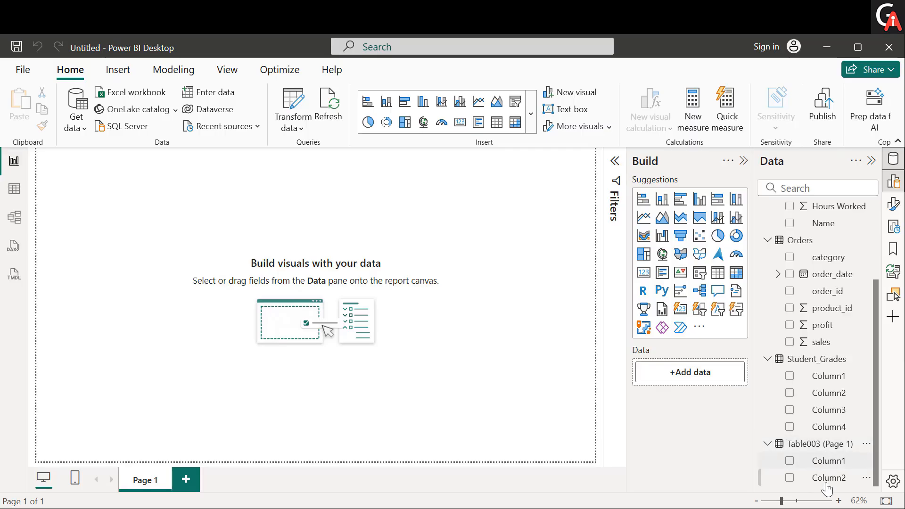
{"action": "left_click", "coordinate": [771, 363]}
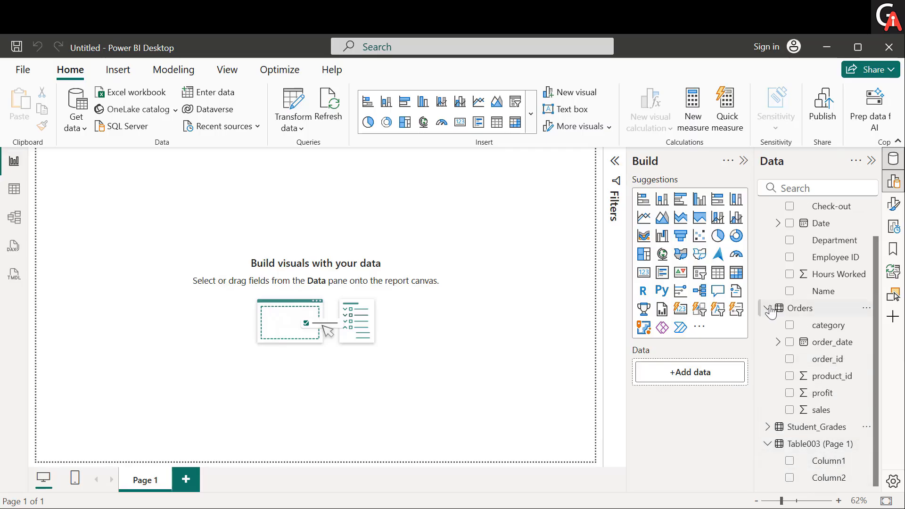
{"action": "left_click", "coordinate": [773, 312]}
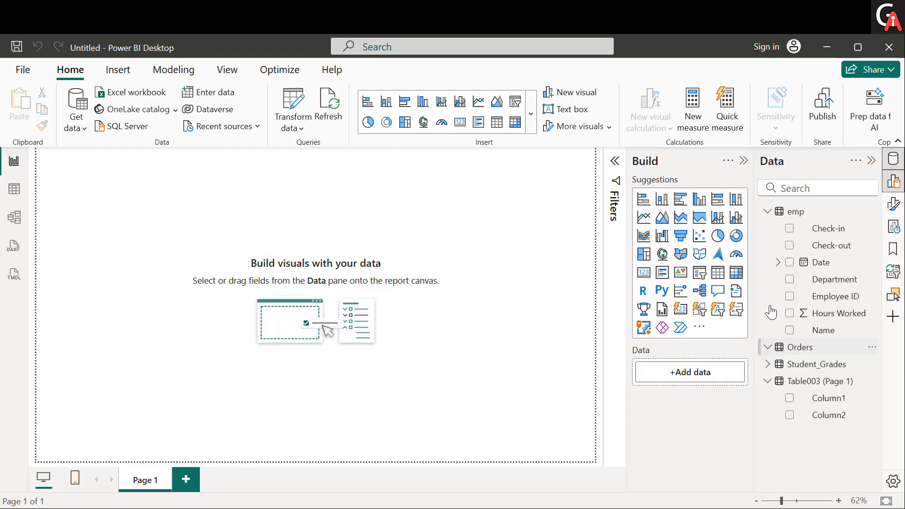
{"action": "left_click", "coordinate": [767, 212]}
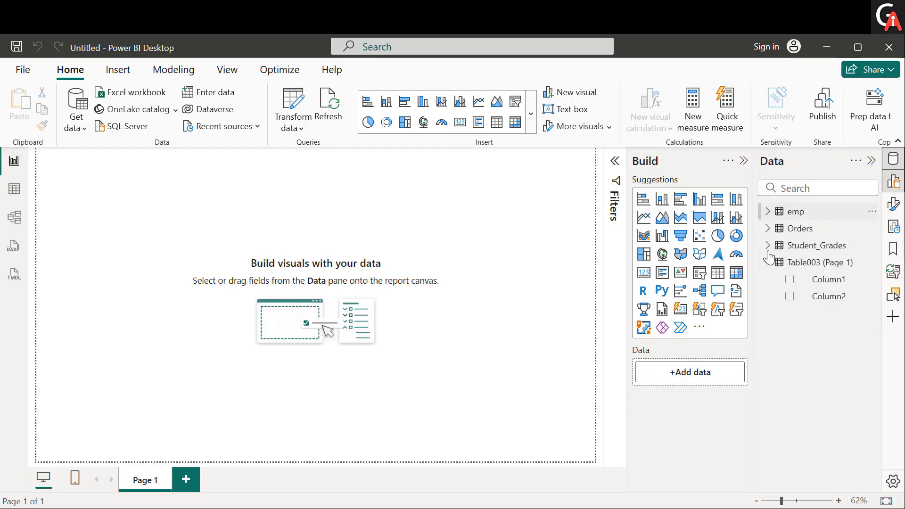
Step: Examine the rows of Table003 (Page 1) in Table view, and return to the report canvas
{"action": "left_click", "coordinate": [825, 266]}
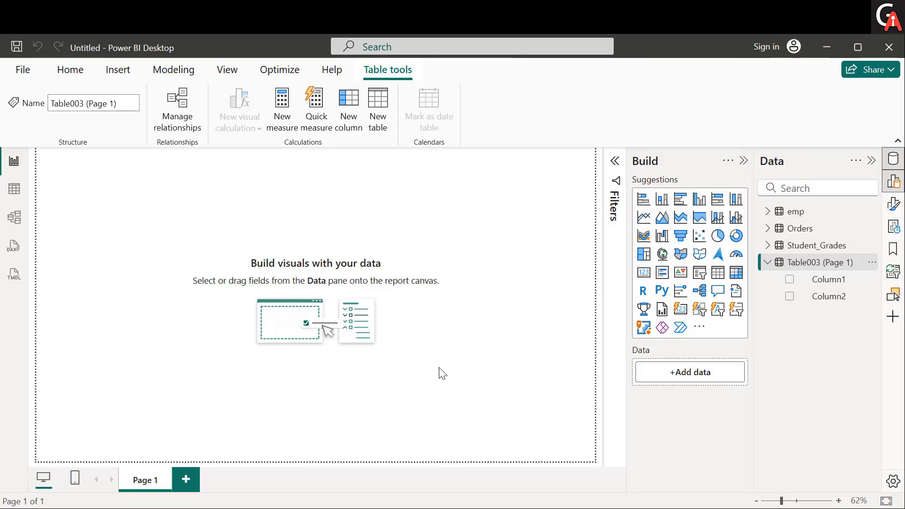
{"action": "left_click", "coordinate": [14, 189]}
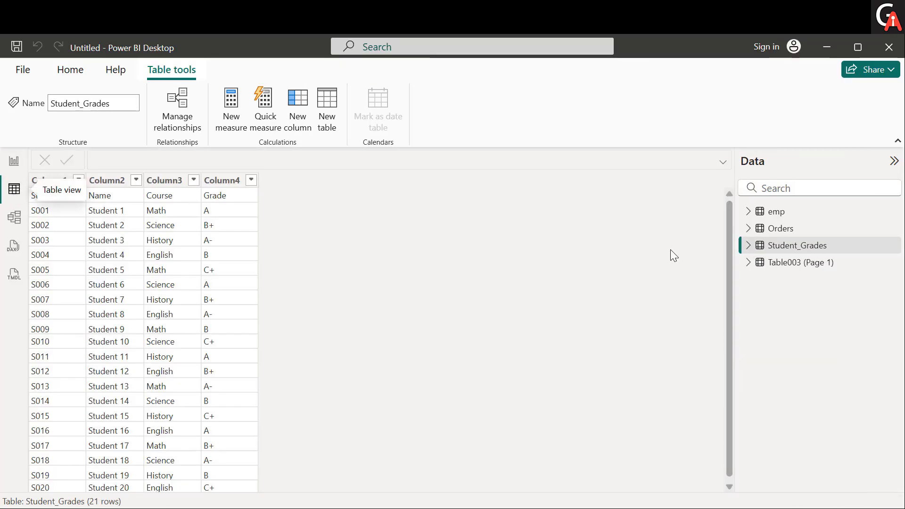
{"action": "left_click", "coordinate": [788, 266]}
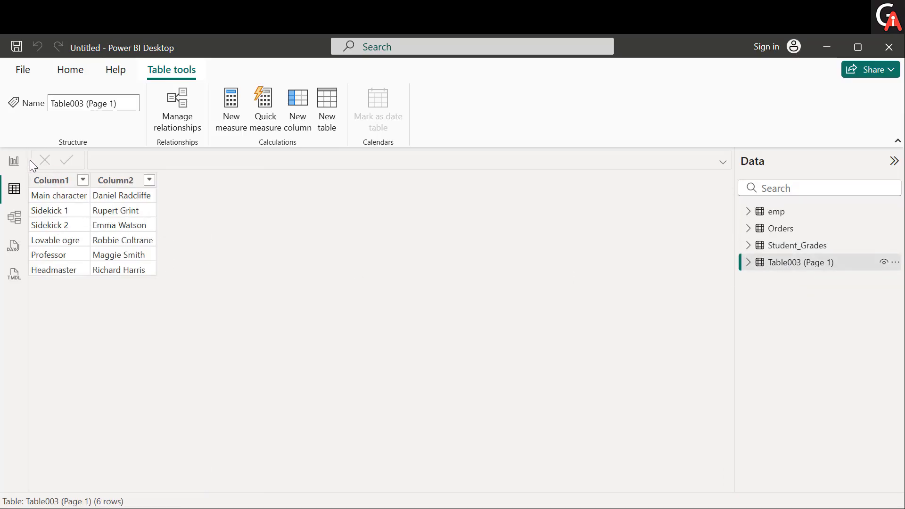
{"action": "left_click", "coordinate": [15, 163]}
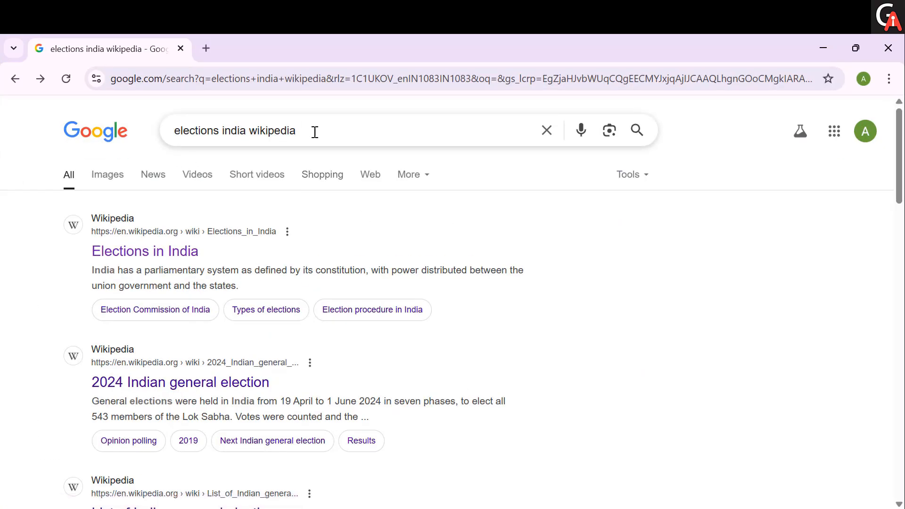
Step: Open the Elections in India Wikipedia article from the search results and examine its 1951–52 general election results table
{"action": "left_click", "coordinate": [183, 255]}
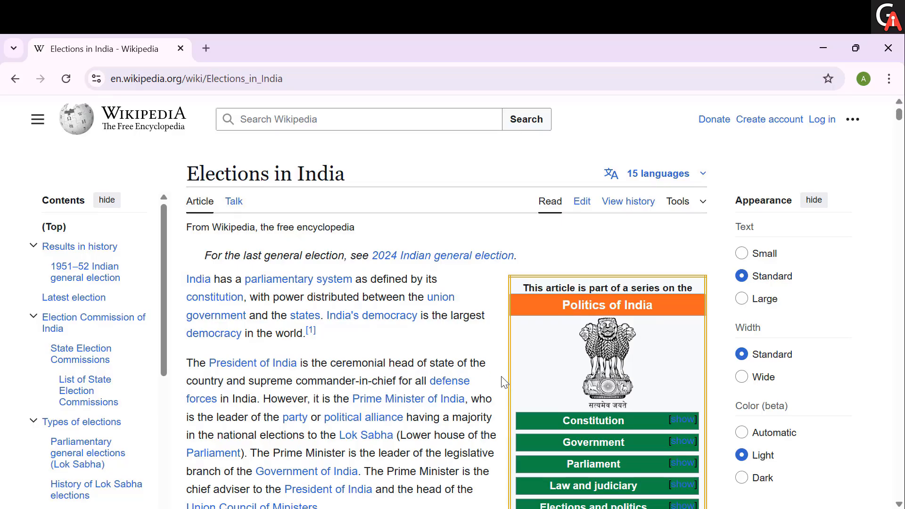
{"action": "scroll", "coordinate": [502, 370], "scroll_direction": "down", "scroll_amount": 7}
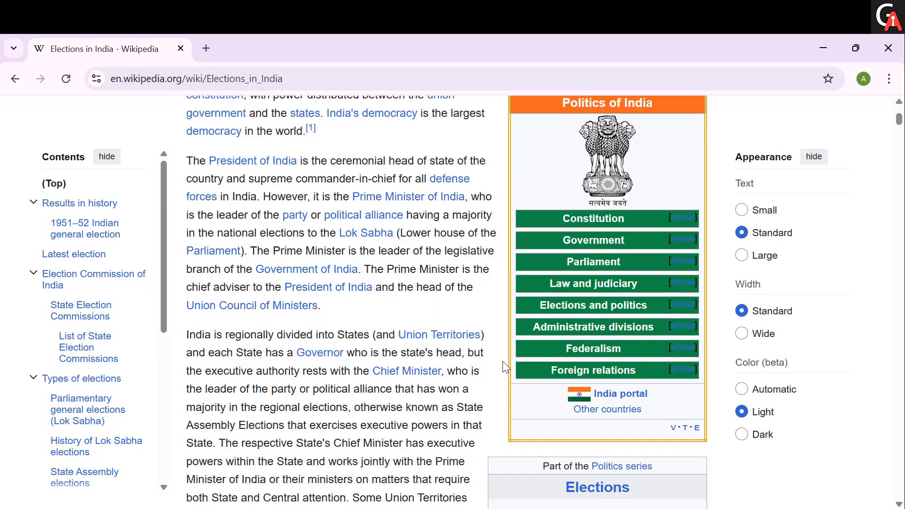
{"action": "scroll", "coordinate": [502, 358], "scroll_direction": "down", "scroll_amount": 13}
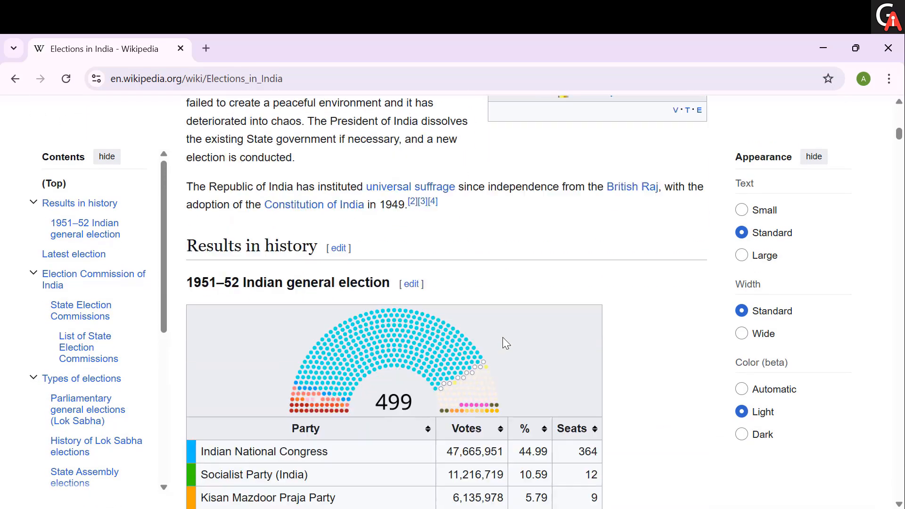
{"action": "scroll", "coordinate": [503, 335], "scroll_direction": "down", "scroll_amount": 3}
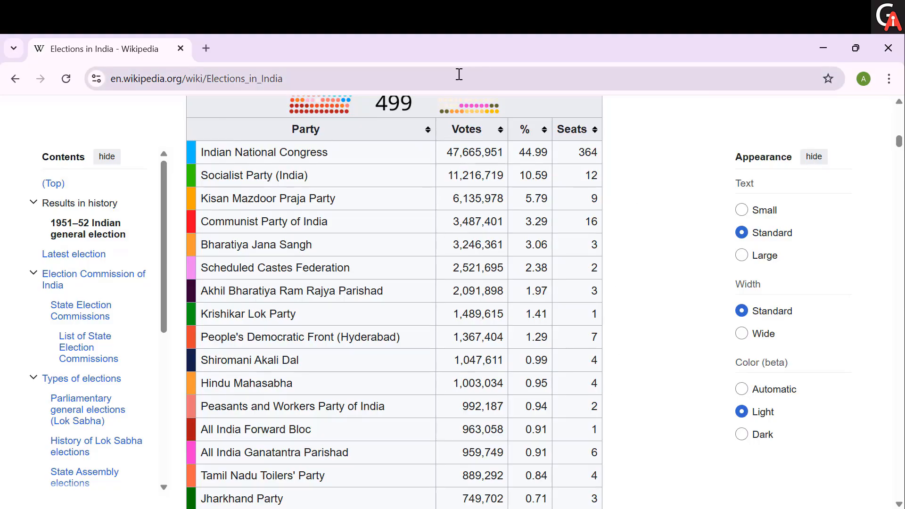
{"action": "scroll", "coordinate": [477, 363], "scroll_direction": "down", "scroll_amount": 1}
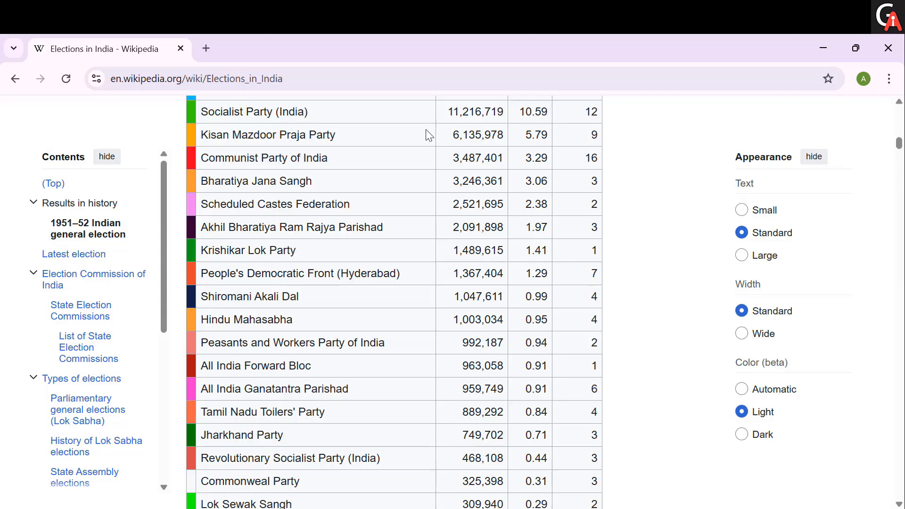
Step: Copy the full web address of the Elections in India article and switch back to Power BI Desktop
{"action": "left_click", "coordinate": [412, 81]}
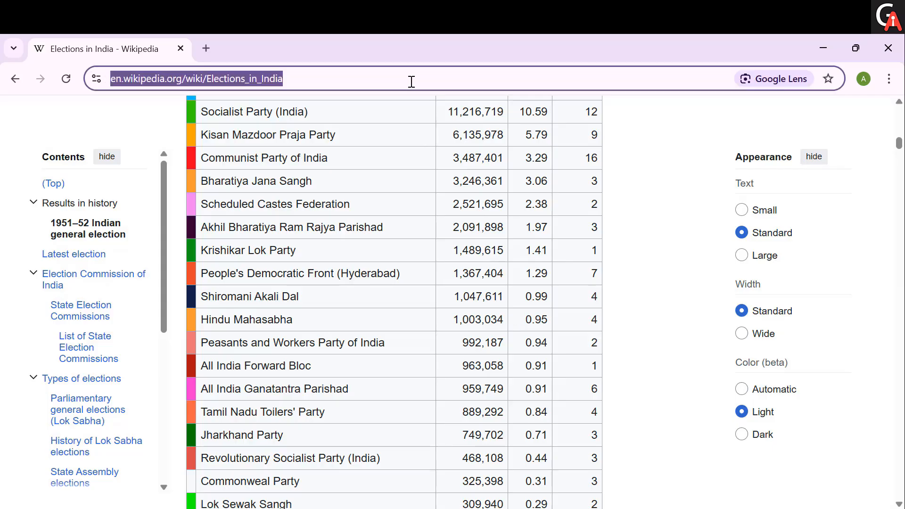
{"action": "left_click", "coordinate": [368, 73]}
{"action": "key", "text": "ctrl+a"}
{"action": "key", "text": "ctrl+c"}
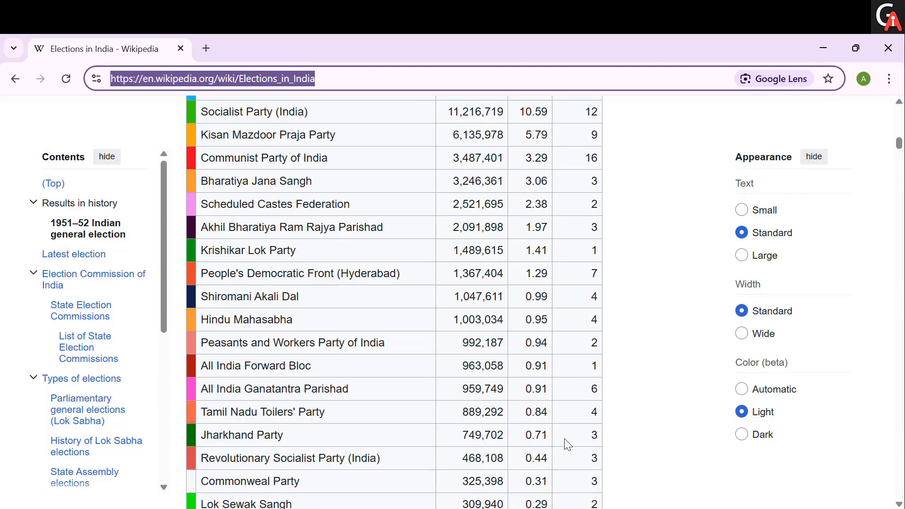
{"action": "key", "text": "alt+Tab"}
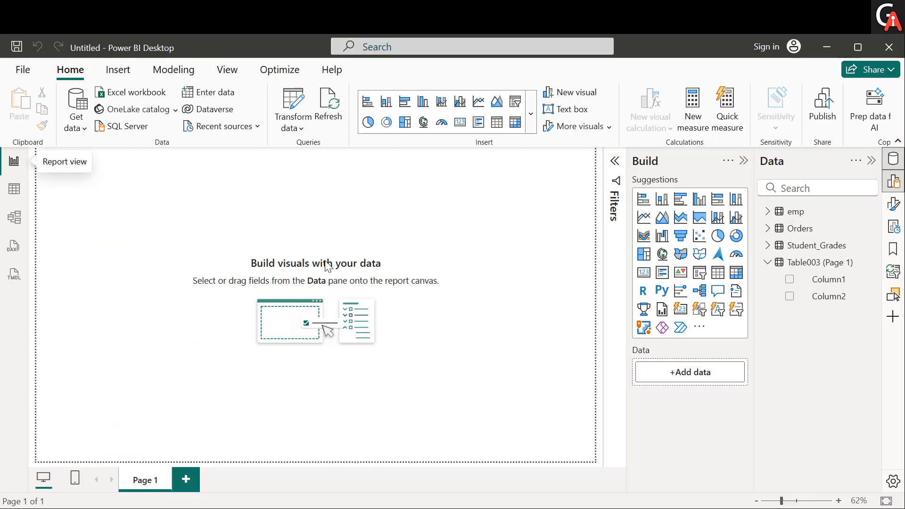
{"action": "left_click", "coordinate": [88, 133]}
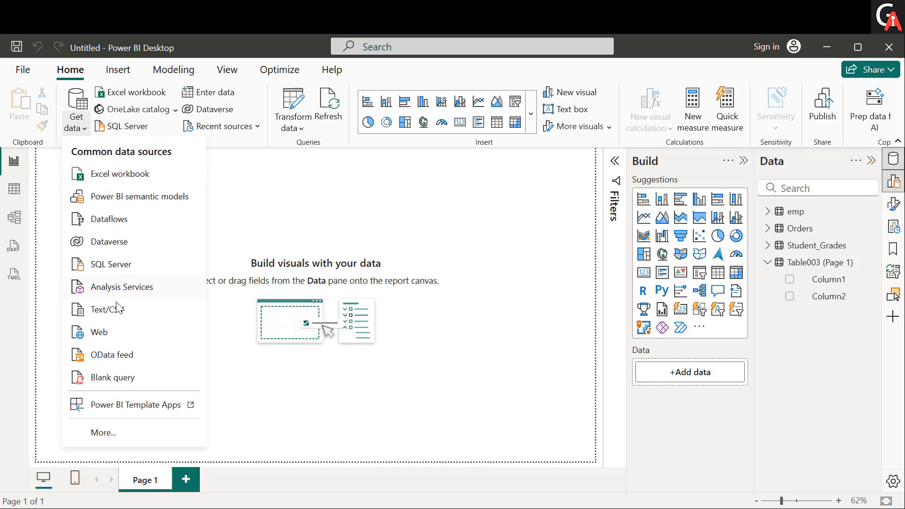
{"action": "left_click", "coordinate": [99, 333]}
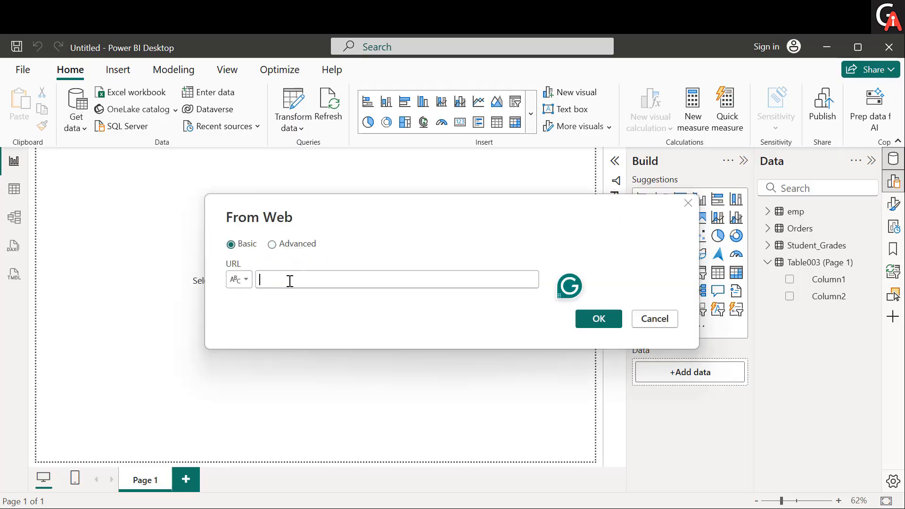
{"action": "key", "text": "ctrl+v"}
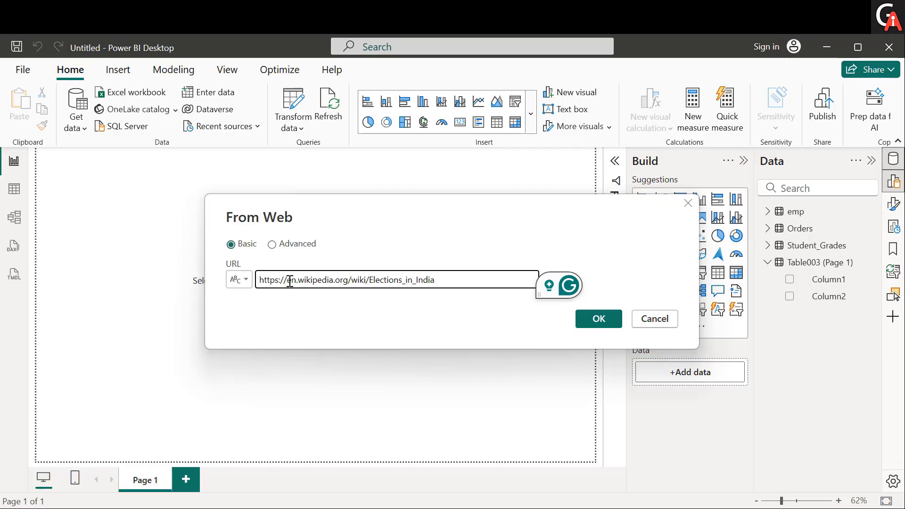
{"action": "left_click", "coordinate": [617, 328]}
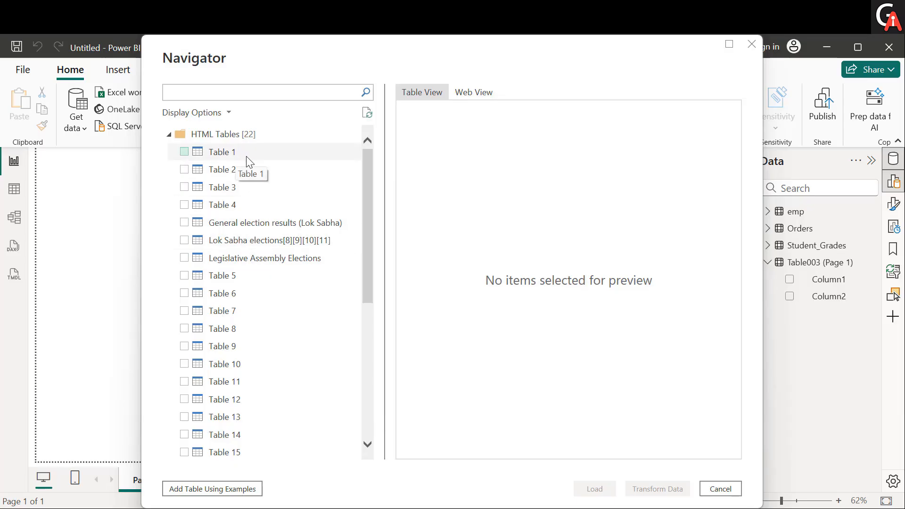
Step: Preview Table 1, Table 2 and Table 3 from the web page's HTML tables, and examine the columns of Table 3
{"action": "left_click", "coordinate": [247, 158]}
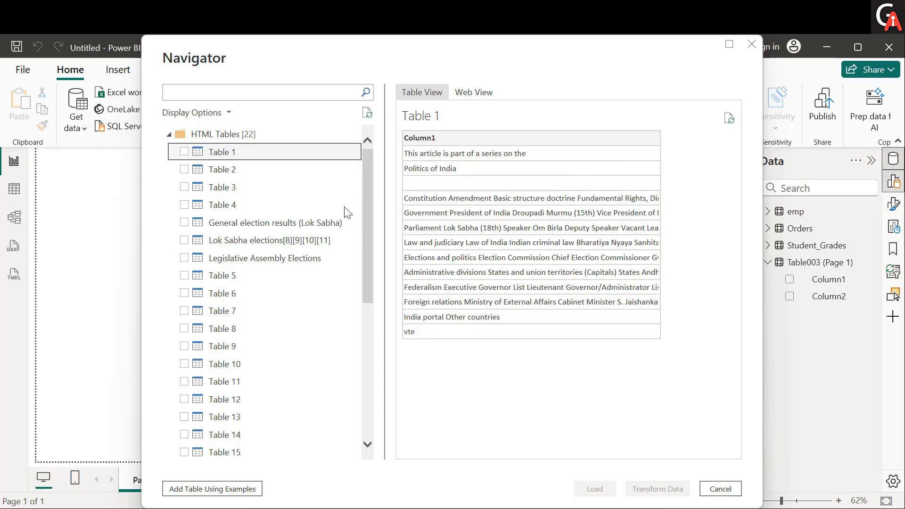
{"action": "left_click", "coordinate": [257, 180]}
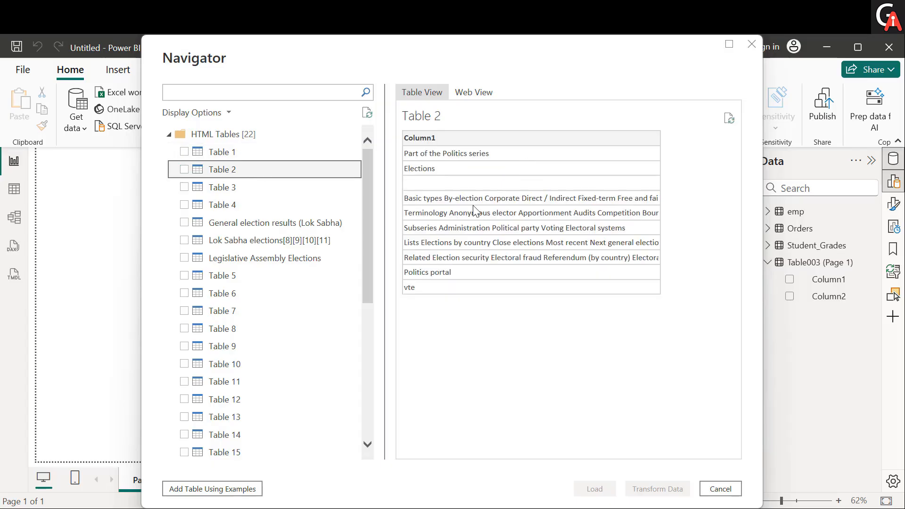
{"action": "left_click", "coordinate": [230, 189]}
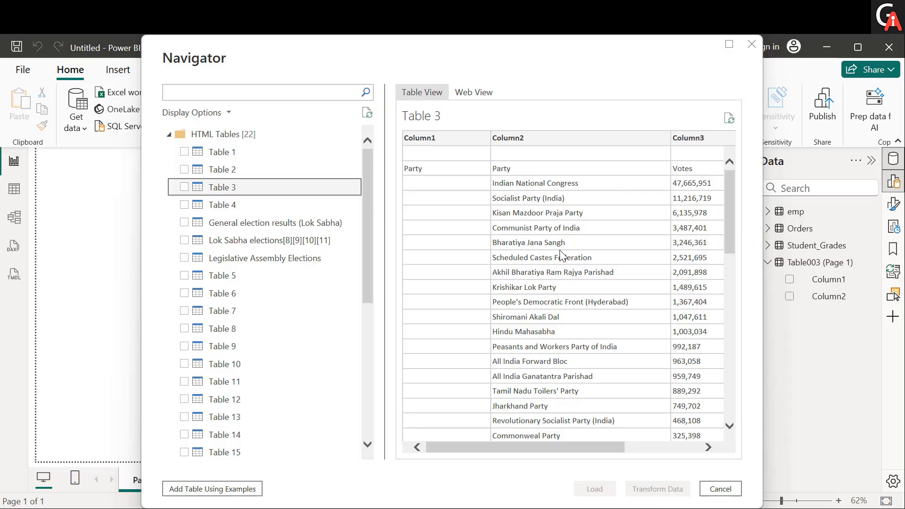
{"action": "scroll", "coordinate": [561, 254], "scroll_direction": "right", "scroll_amount": 3}
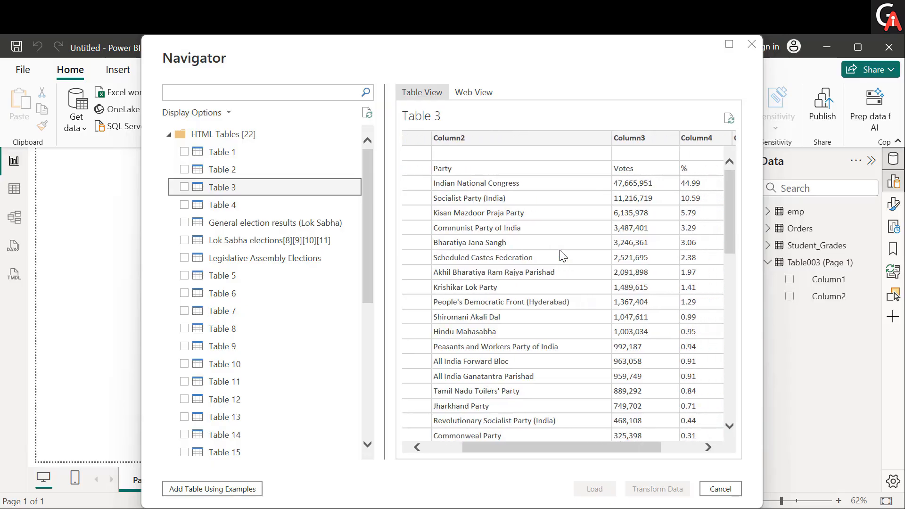
{"action": "scroll", "coordinate": [562, 255], "scroll_direction": "right", "scroll_amount": 3}
{"action": "scroll", "coordinate": [562, 255], "scroll_direction": "left", "scroll_amount": 3}
{"action": "scroll", "coordinate": [562, 255], "scroll_direction": "right", "scroll_amount": 1}
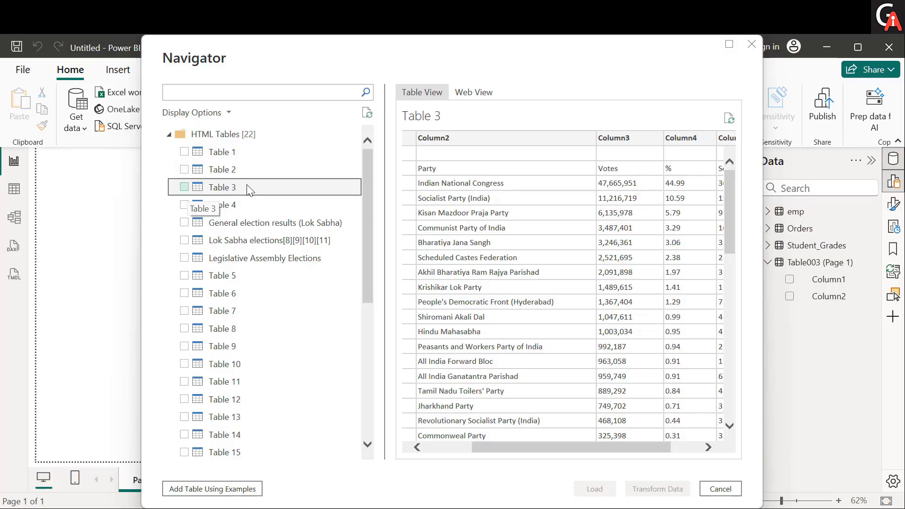
Step: Select only Table 3 from the HTML tables and load it into the report
{"action": "left_click", "coordinate": [184, 188]}
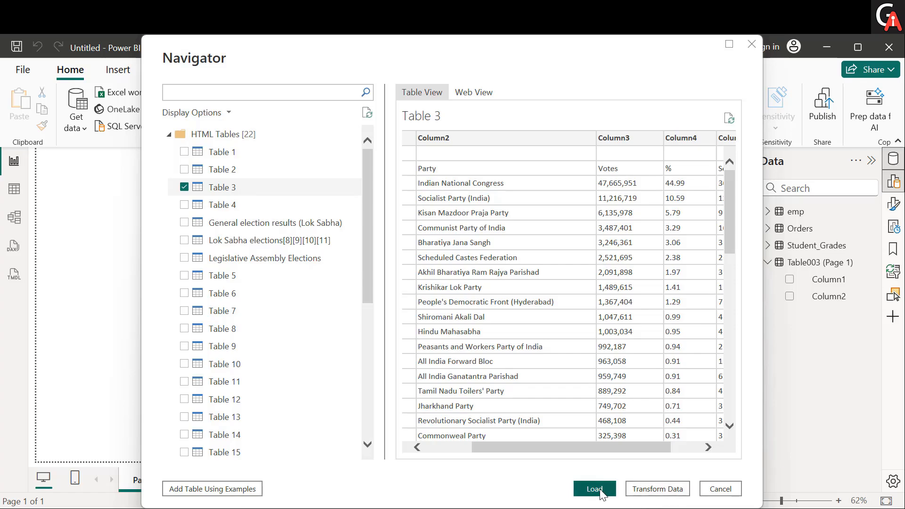
{"action": "key", "text": "alt+Tab"}
{"action": "key", "text": "alt+Tab"}
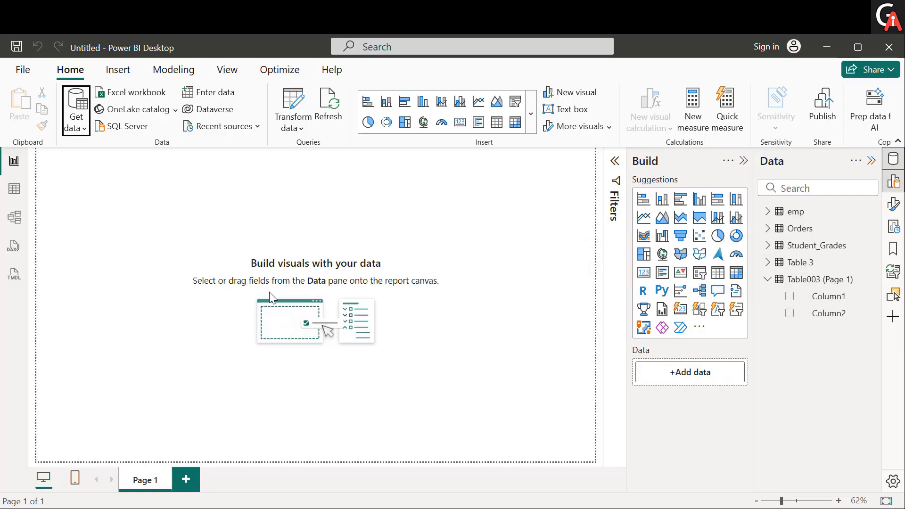
Step: Show the loaded rows of Table 3 in Table view
{"action": "left_click", "coordinate": [15, 192]}
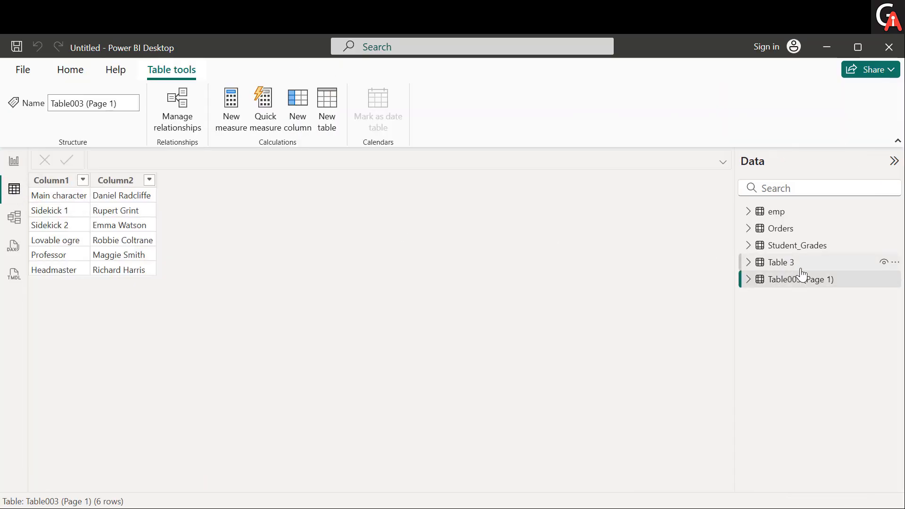
{"action": "left_click", "coordinate": [785, 264]}
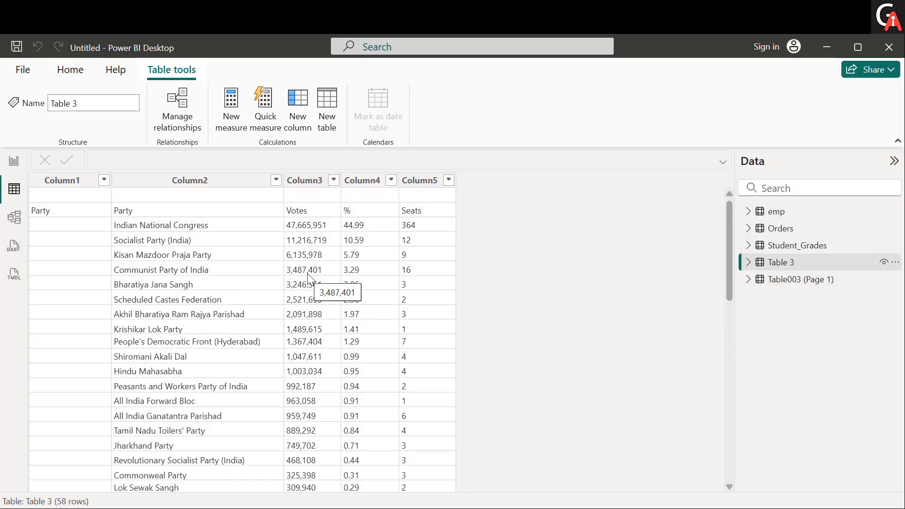
{"action": "double_click", "coordinate": [1, 146]}
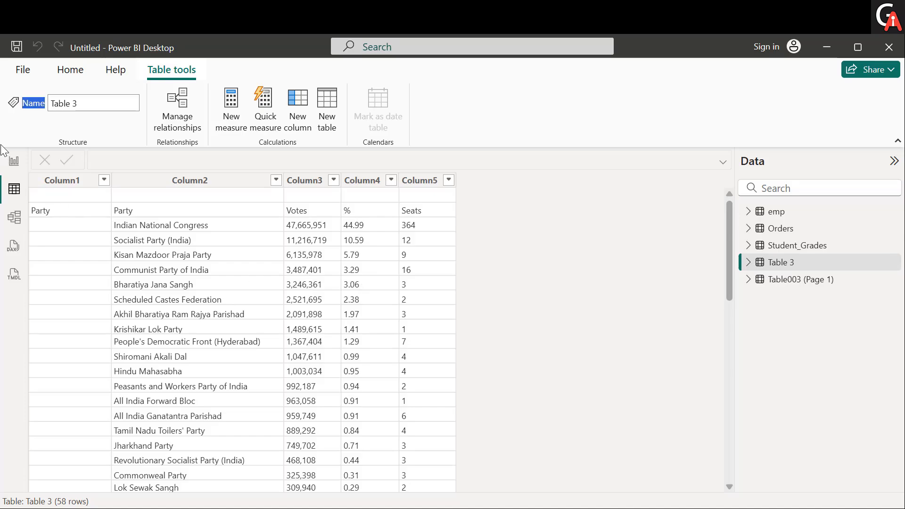
{"action": "left_click", "coordinate": [13, 161]}
{"action": "left_click", "coordinate": [14, 188]}
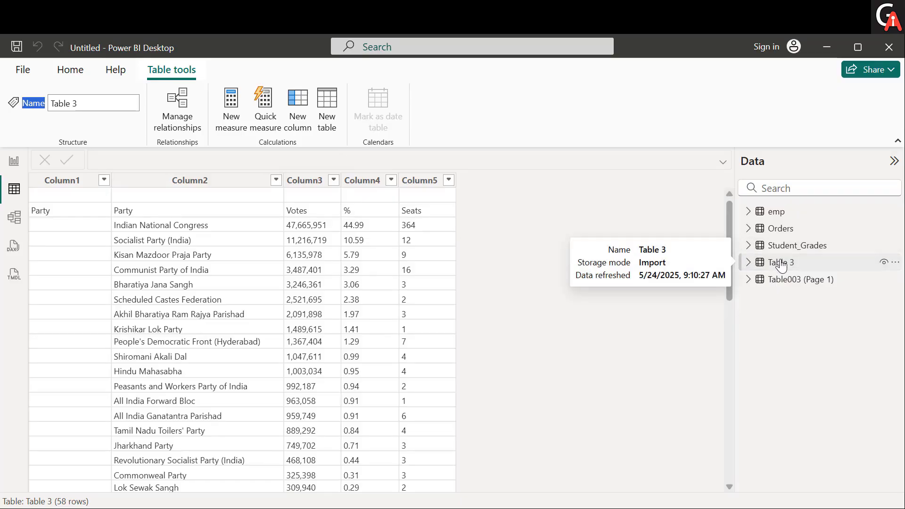
Step: Rename Table 3 in the data model as data
{"action": "double_click", "coordinate": [781, 264]}
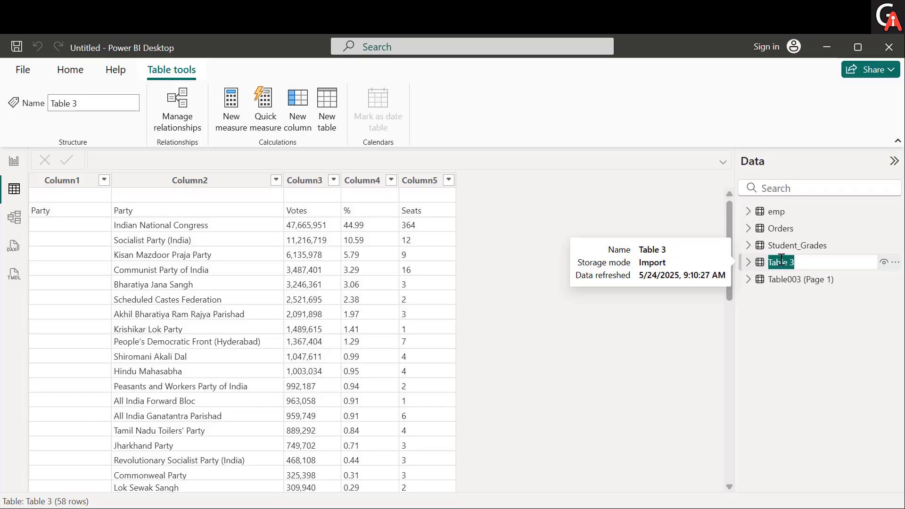
{"action": "type", "text": "data"}
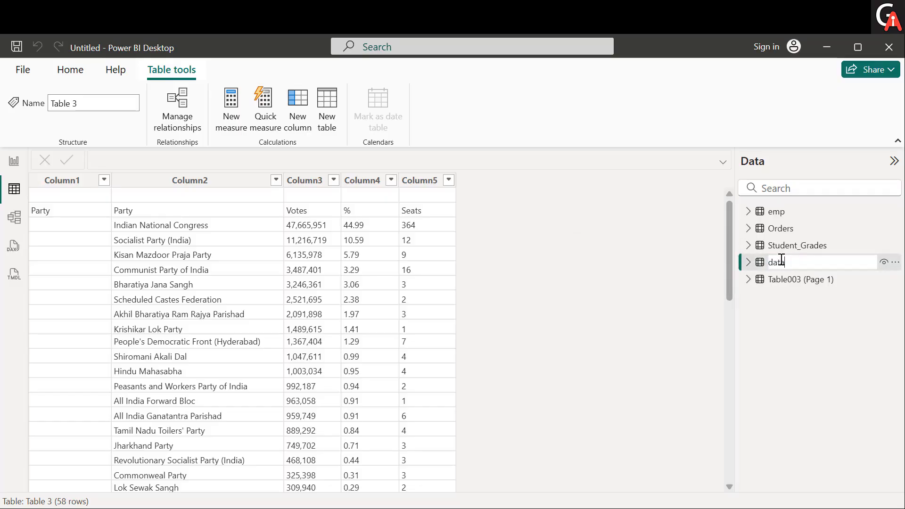
{"action": "key", "text": "Return"}
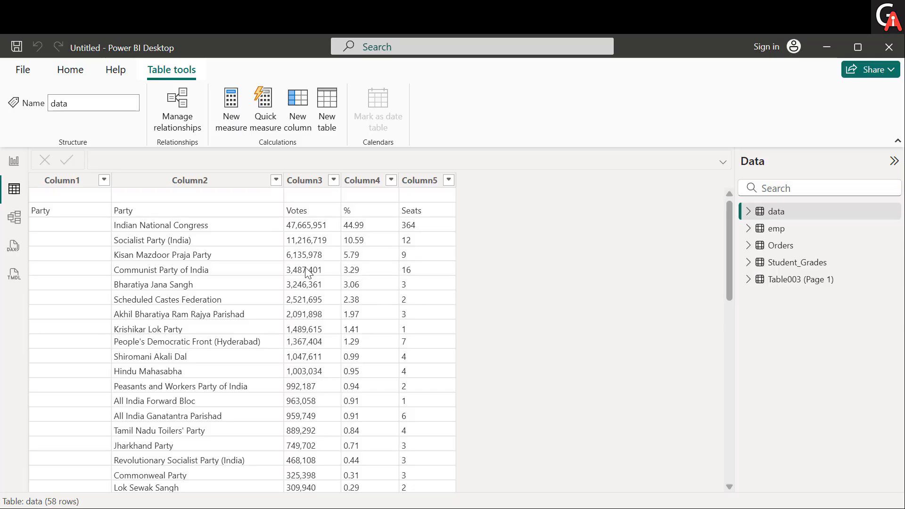
Step: Examine the party rows of the data table from beginning to end, and return to the report canvas
{"action": "scroll", "coordinate": [193, 370], "scroll_direction": "down", "scroll_amount": 2}
{"action": "scroll", "coordinate": [193, 363], "scroll_direction": "down", "scroll_amount": 5}
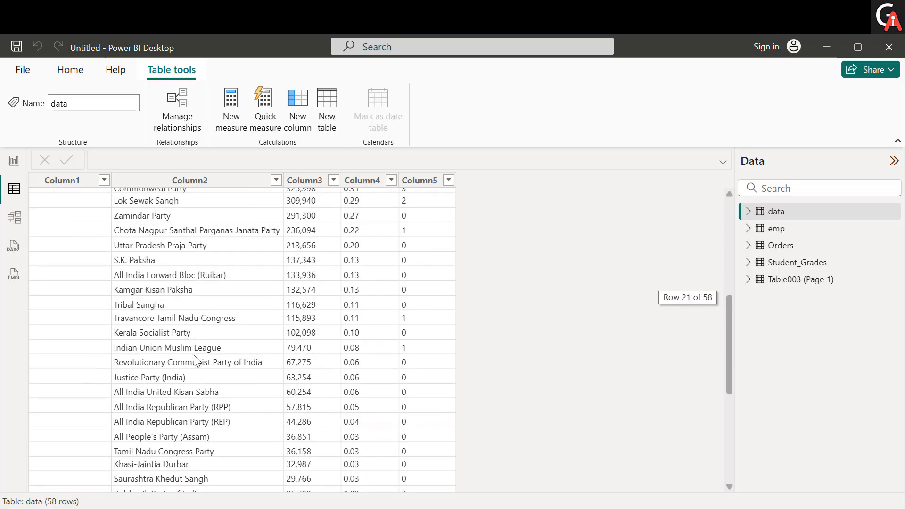
{"action": "scroll", "coordinate": [193, 355], "scroll_direction": "up", "scroll_amount": 7}
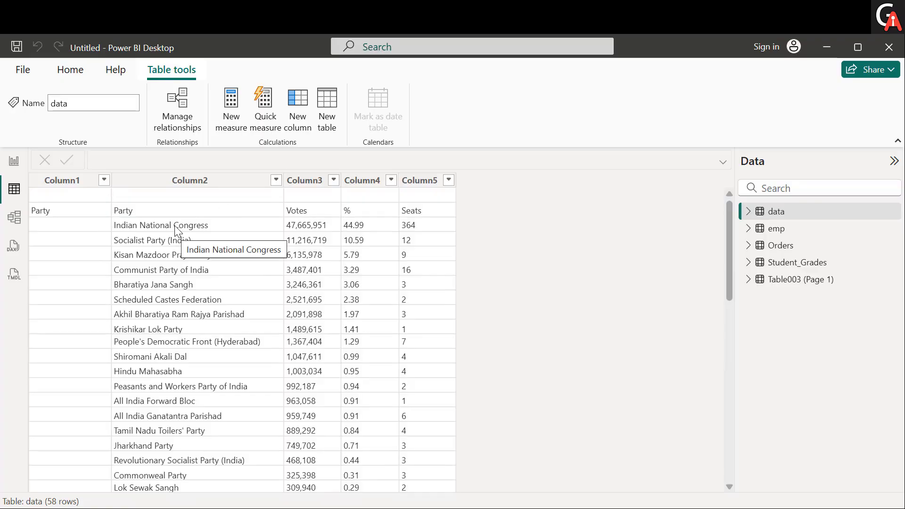
{"action": "scroll", "coordinate": [175, 231], "scroll_direction": "down", "scroll_amount": 5}
{"action": "scroll", "coordinate": [177, 228], "scroll_direction": "down", "scroll_amount": 4}
{"action": "scroll", "coordinate": [177, 220], "scroll_direction": "up", "scroll_amount": 4}
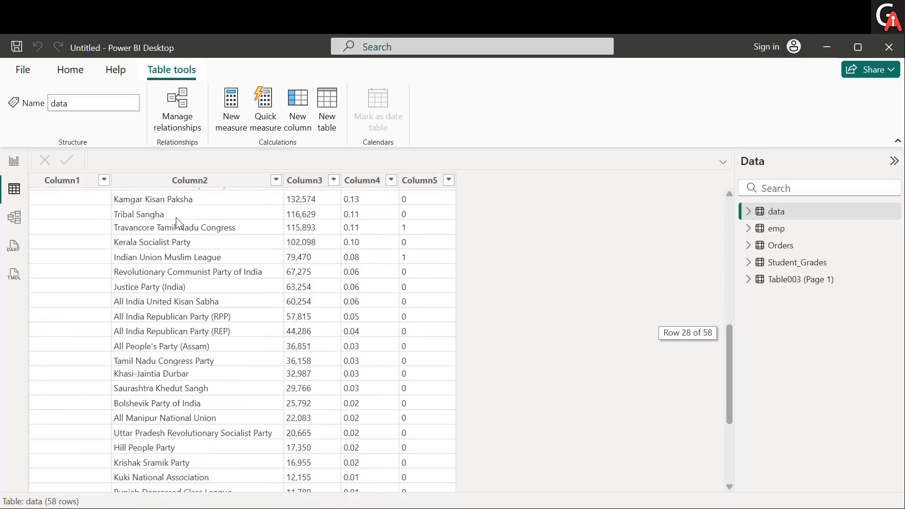
{"action": "left_click", "coordinate": [176, 217]}
{"action": "scroll", "coordinate": [176, 217], "scroll_direction": "up", "scroll_amount": 5}
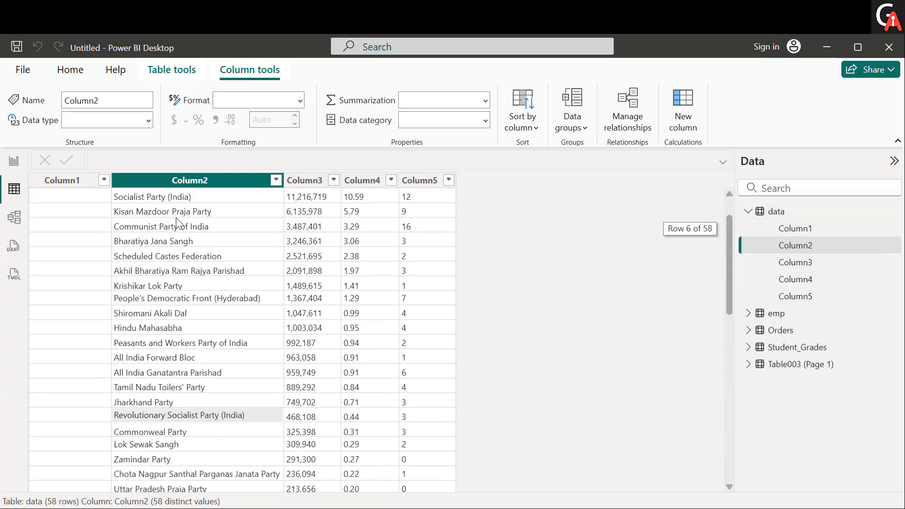
{"action": "left_click", "coordinate": [14, 160]}
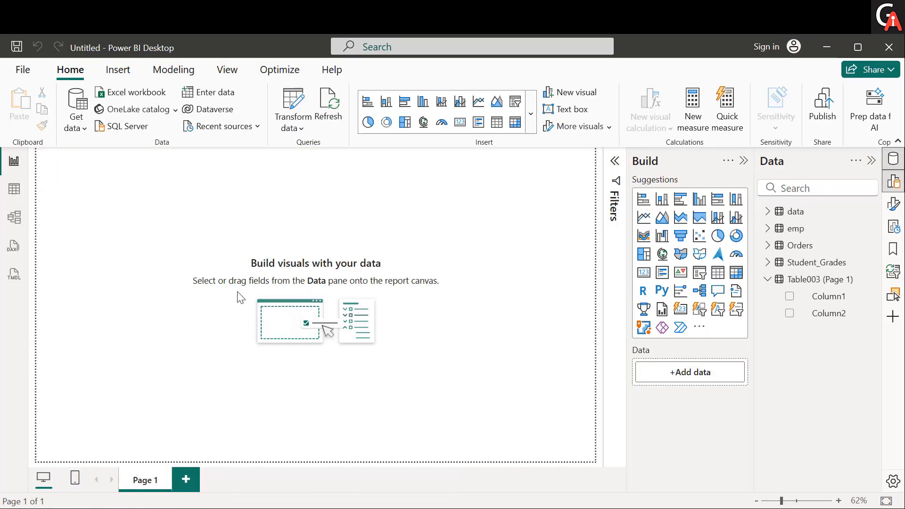